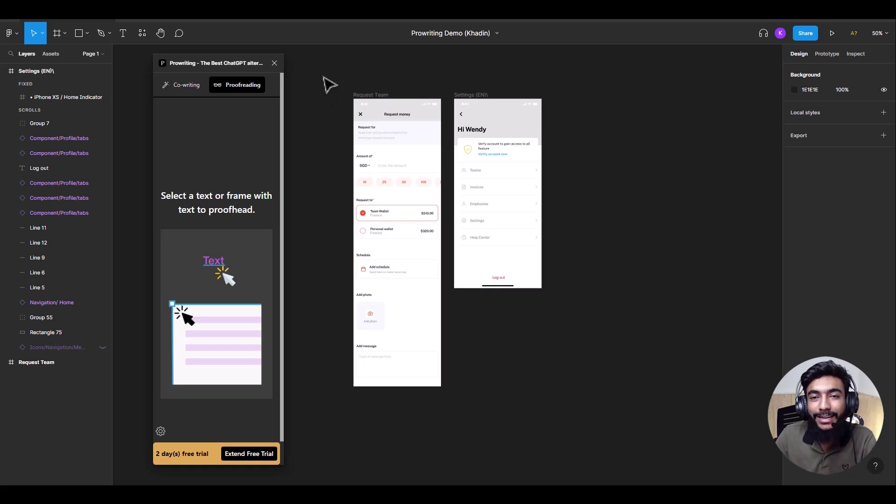
Proofread the Request Team and Settings frames together and accept the suggested correction of "Verfy" to "Verify"
{"action": "left_click_drag", "start_coordinate": [320, 67], "coordinate": [602, 402]}
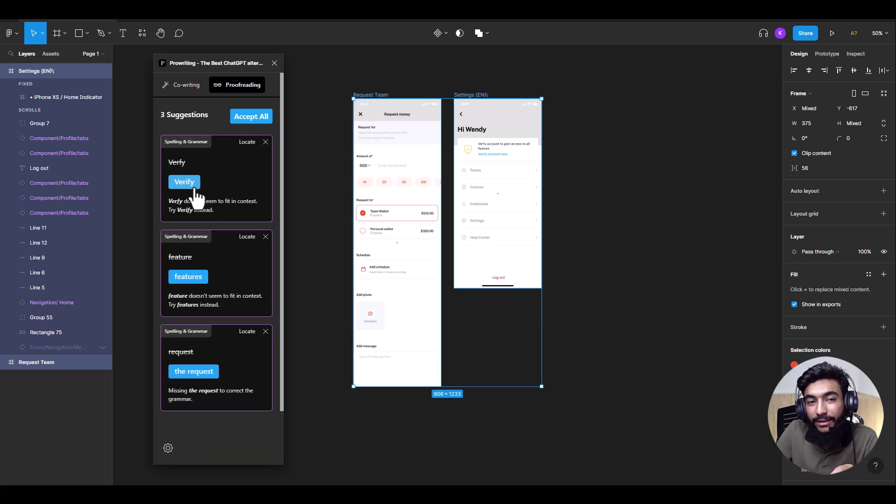
{"action": "left_click", "coordinate": [195, 189]}
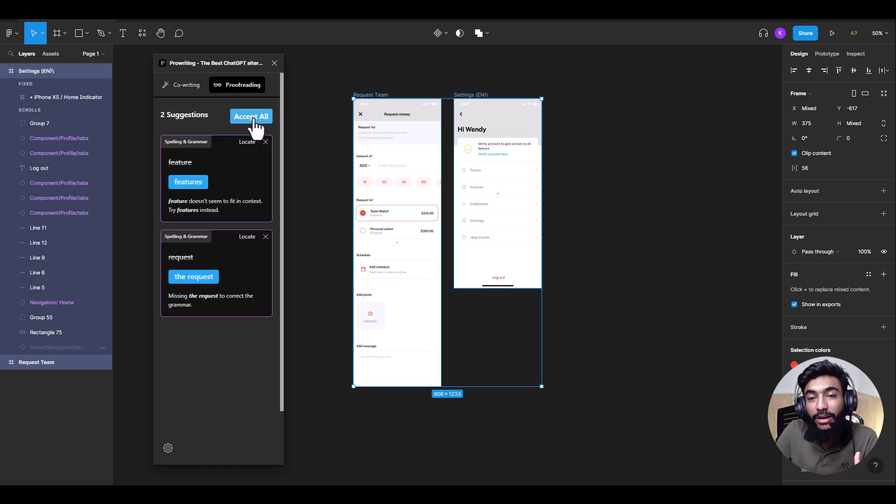
Switch to co-writing, select the description group under "Request for", and open the tone and language settings
{"action": "left_click", "coordinate": [183, 86]}
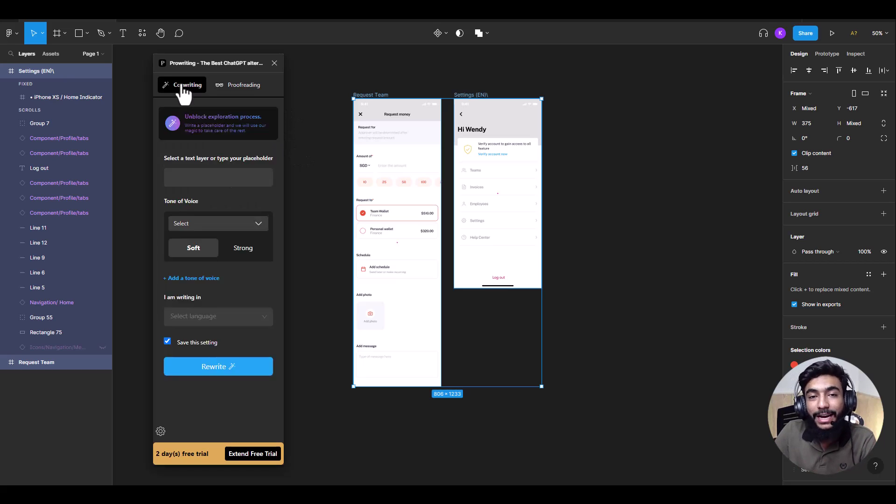
{"action": "left_click", "coordinate": [376, 136]}
{"action": "double_click", "coordinate": [376, 135]}
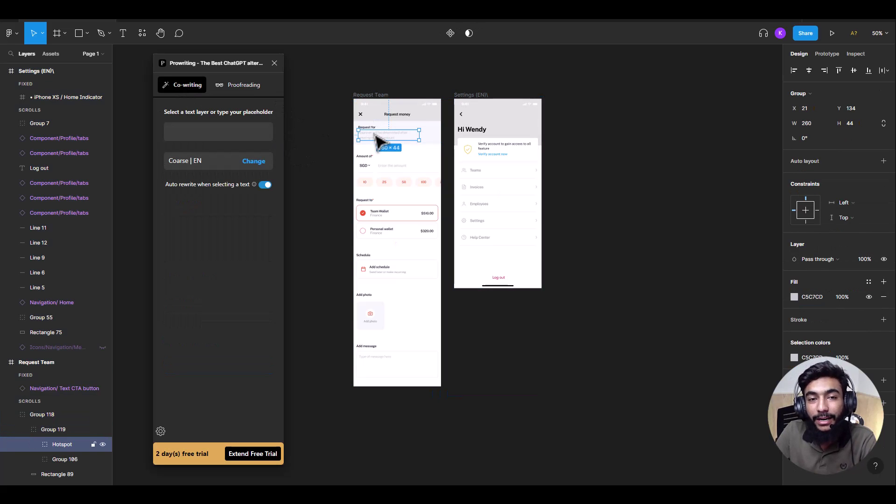
{"action": "left_click", "coordinate": [257, 162]}
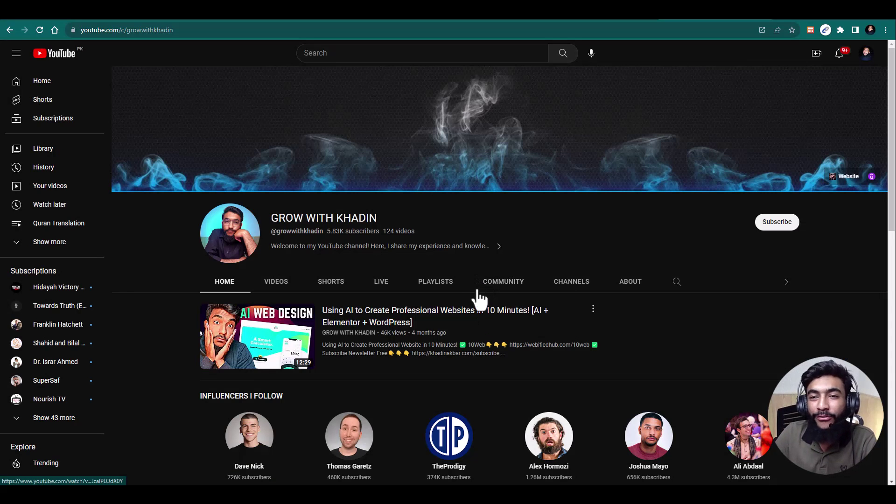
Subscribe to the YouTube channel and turn on all of its notifications
{"action": "left_click", "coordinate": [790, 227]}
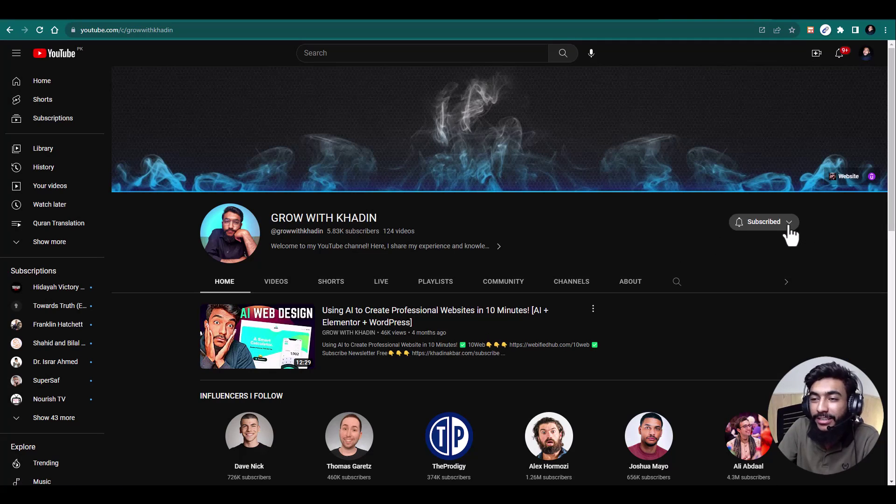
{"action": "left_click", "coordinate": [790, 227]}
{"action": "left_click", "coordinate": [763, 245]}
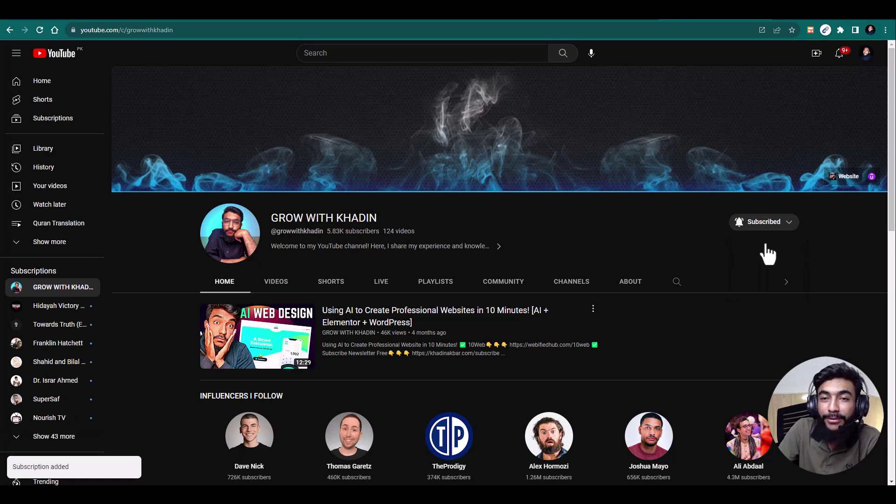
{"action": "scroll", "coordinate": [426, 286], "scroll_direction": "down", "scroll_amount": 6}
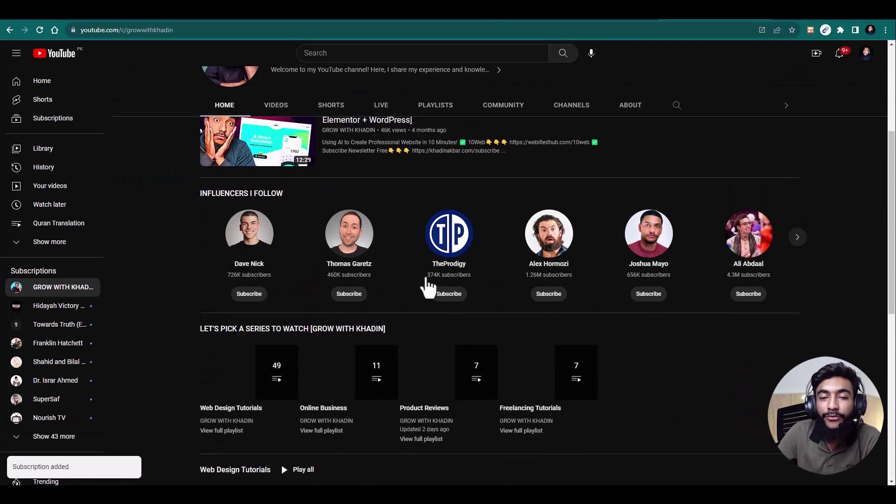
{"action": "scroll", "coordinate": [426, 286], "scroll_direction": "up", "scroll_amount": 6}
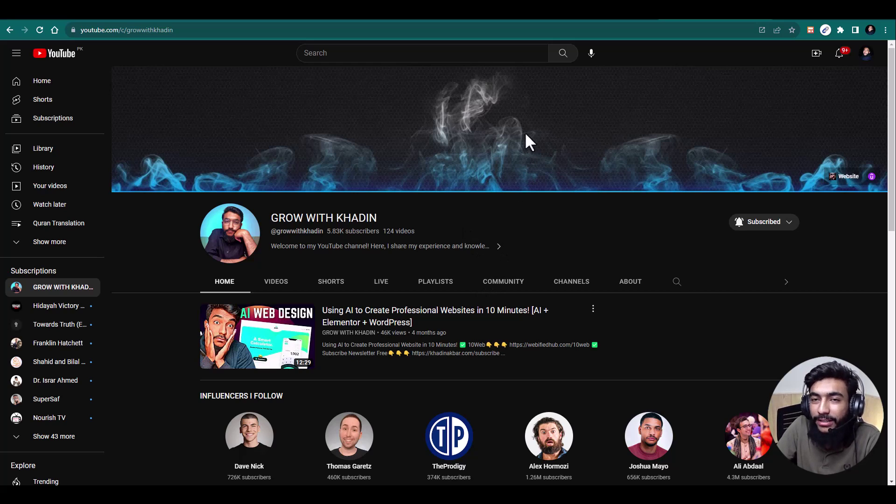
Switch to the Prowriting website at prowriting.biz and look over the opening section of its home page
{"action": "left_click", "coordinate": [487, 19]}
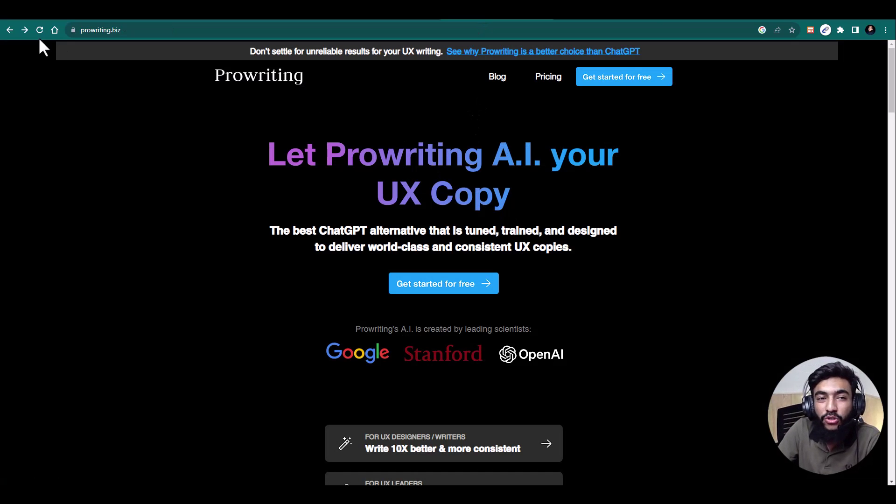
{"action": "left_click", "coordinate": [104, 30]}
{"action": "left_click_drag", "start_coordinate": [139, 30], "coordinate": [144, 53]}
{"action": "left_click", "coordinate": [185, 136]}
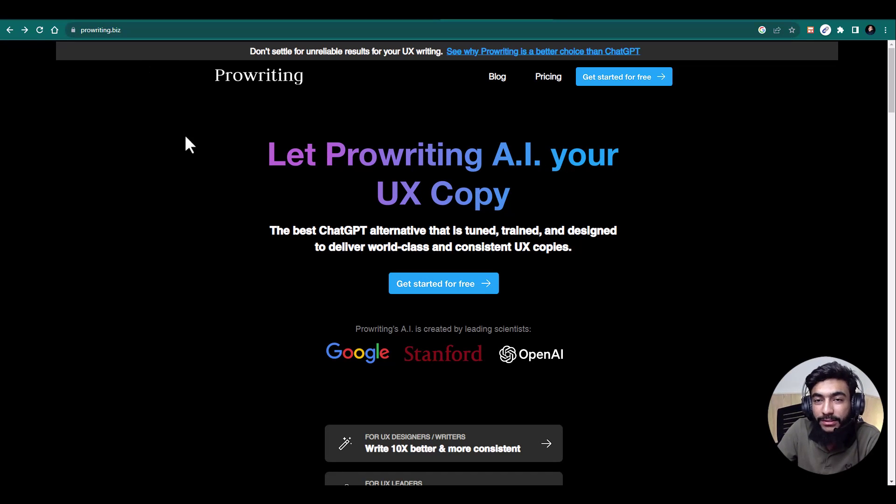
{"action": "scroll", "coordinate": [210, 254], "scroll_direction": "down", "scroll_amount": 2}
{"action": "scroll", "coordinate": [220, 250], "scroll_direction": "up", "scroll_amount": 2}
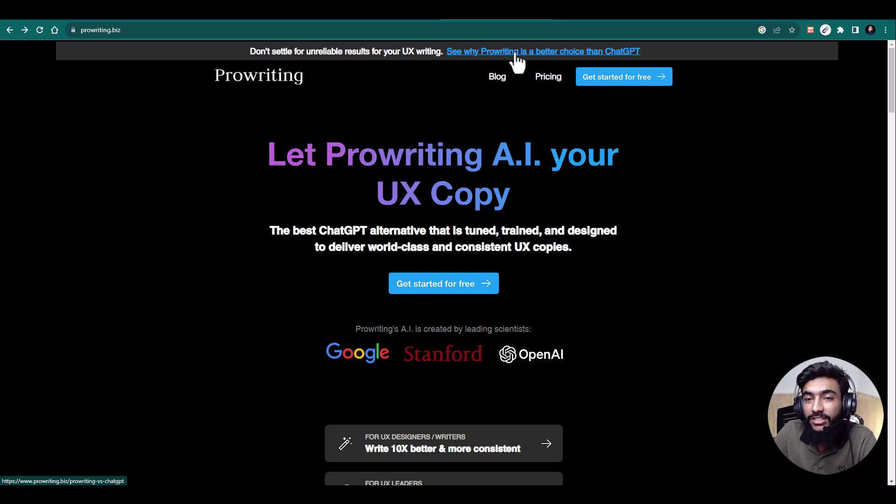
Open the Prowriting vs. ChatGPT comparison page and examine its feature comparison table
{"action": "left_click", "coordinate": [491, 60]}
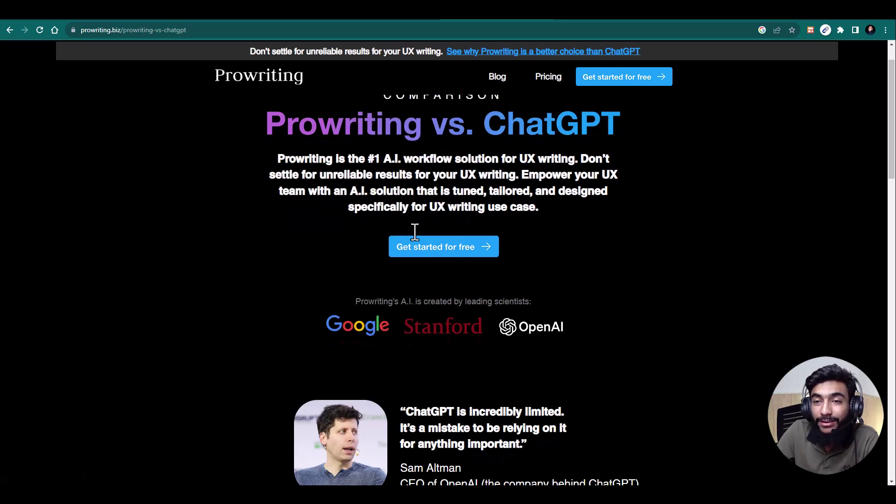
{"action": "scroll", "coordinate": [486, 260], "scroll_direction": "down", "scroll_amount": 7}
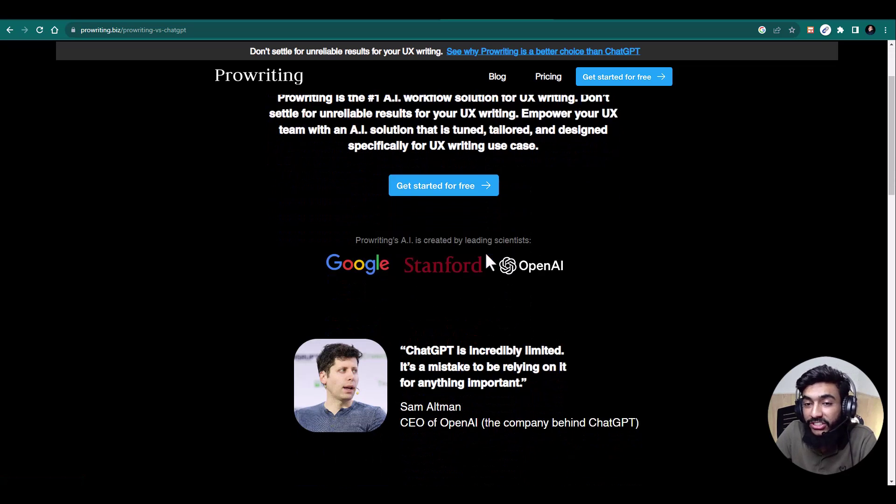
{"action": "scroll", "coordinate": [488, 255], "scroll_direction": "down", "scroll_amount": 15}
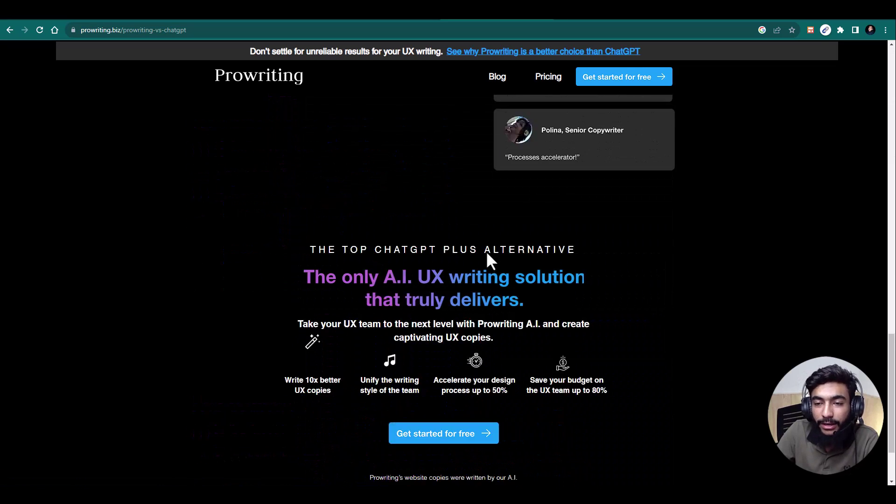
{"action": "scroll", "coordinate": [486, 250], "scroll_direction": "up", "scroll_amount": 14}
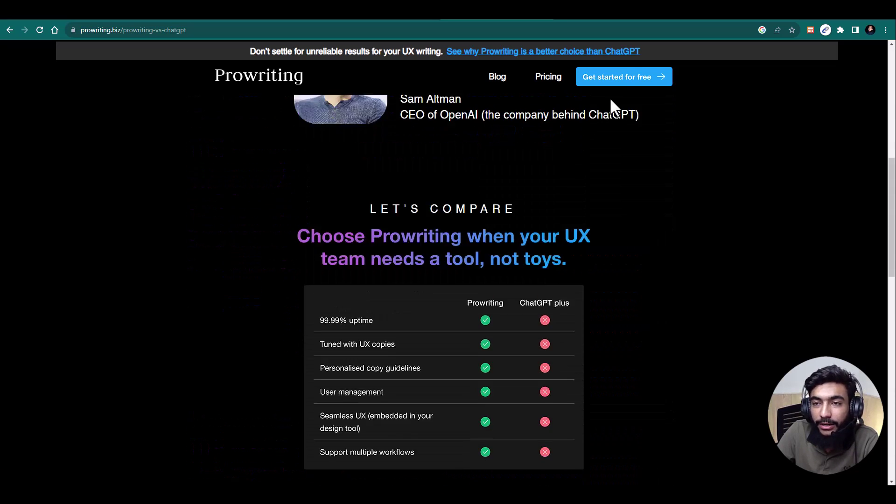
Get started for free from the Prowriting site and try out the plugin from its Figma Community page
{"action": "left_click", "coordinate": [591, 82]}
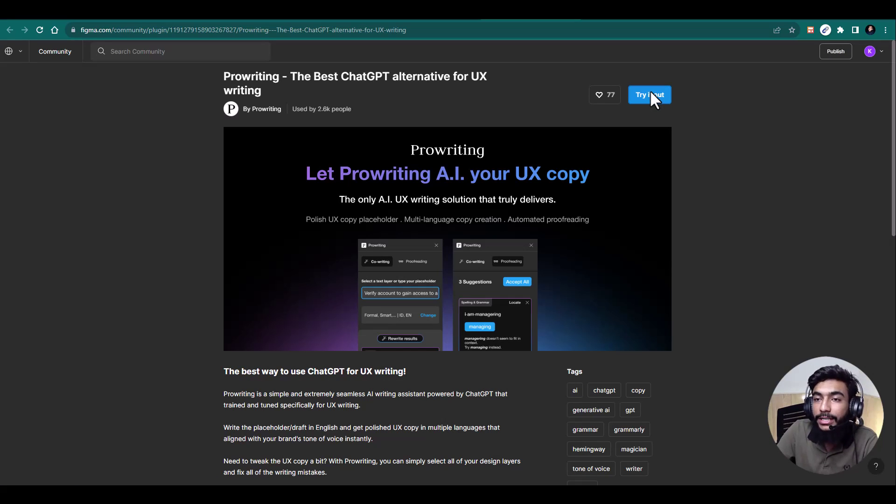
{"action": "left_click", "coordinate": [651, 97]}
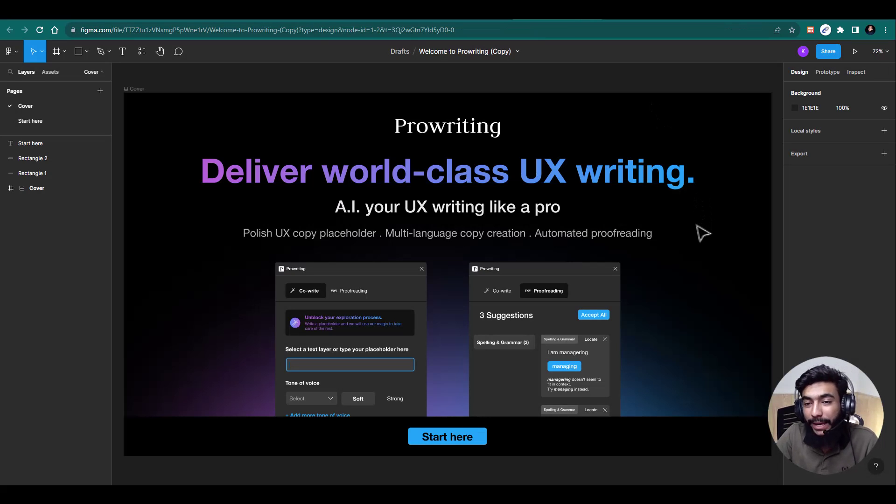
Run the Prowriting plugin in the file, approving its use and also turning off Figma's spell check
{"action": "left_click", "coordinate": [140, 51]}
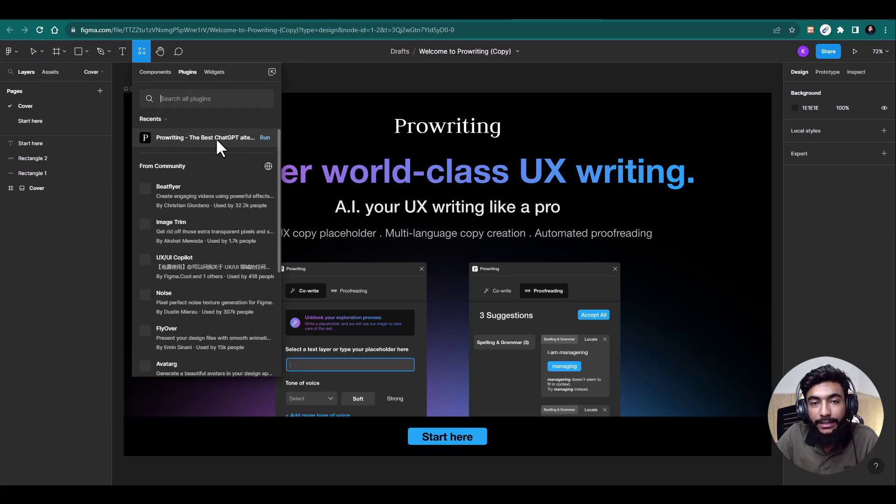
{"action": "left_click", "coordinate": [265, 138]}
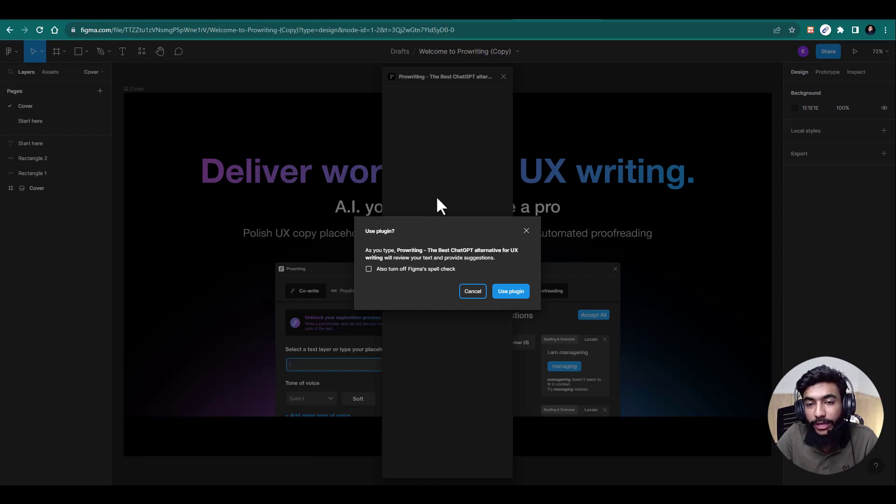
{"action": "left_click", "coordinate": [368, 269]}
{"action": "left_click", "coordinate": [511, 290]}
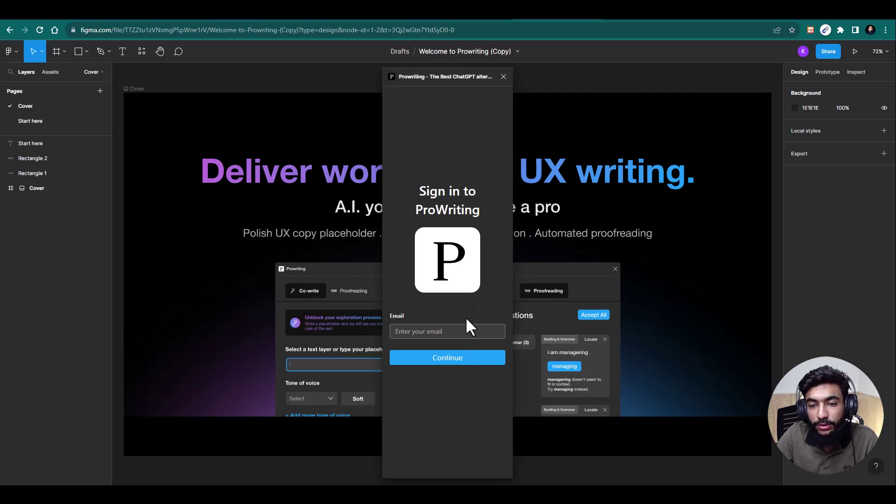
Sign in to the Prowriting plugin with the account's saved e-mail address
{"action": "left_click", "coordinate": [437, 332]}
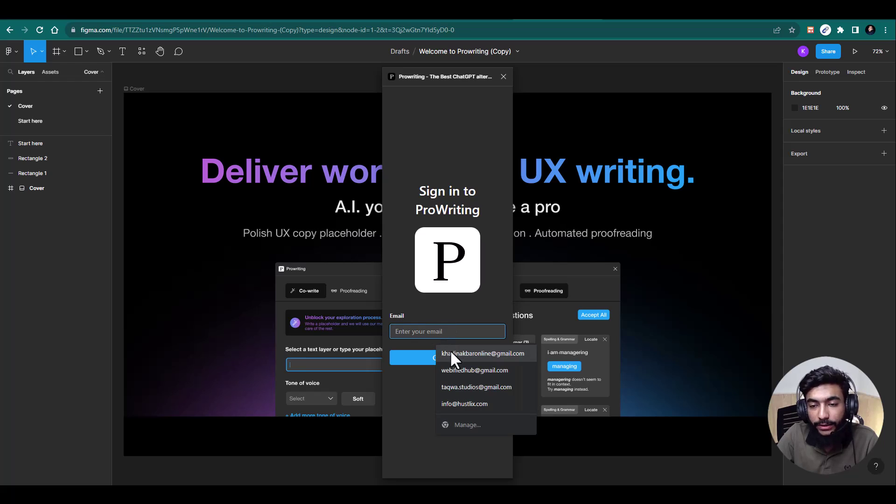
{"action": "left_click", "coordinate": [421, 366]}
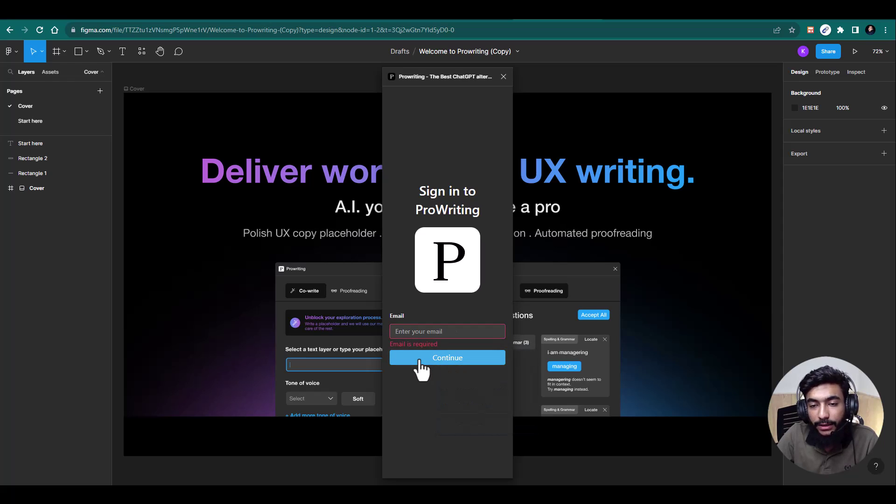
{"action": "left_click", "coordinate": [439, 332]}
{"action": "left_click", "coordinate": [454, 354]}
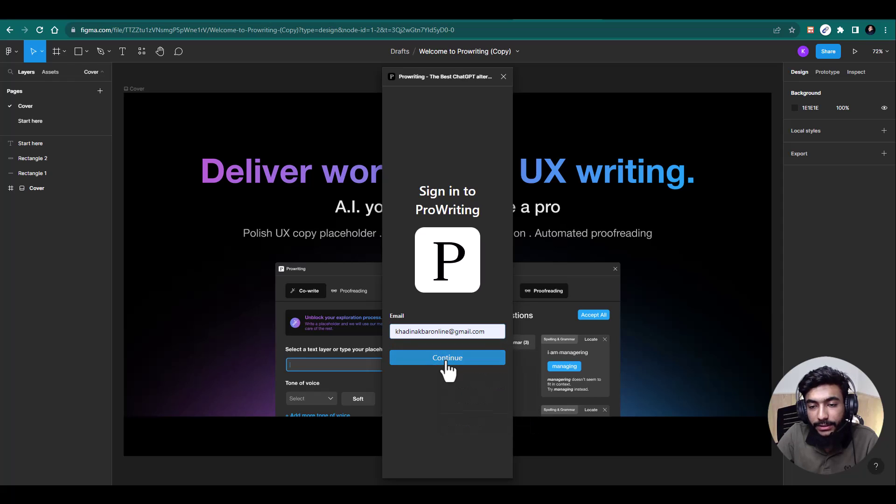
{"action": "left_click", "coordinate": [454, 357]}
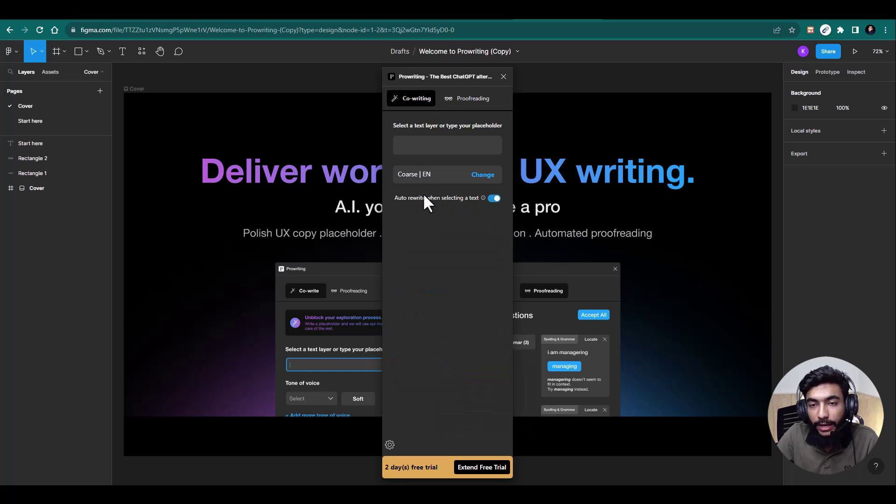
Proofread all the layers on the Cover page with the plugin and accept all of its suggestions
{"action": "left_click_drag", "start_coordinate": [414, 75], "coordinate": [248, 92]}
{"action": "left_click", "coordinate": [878, 52]}
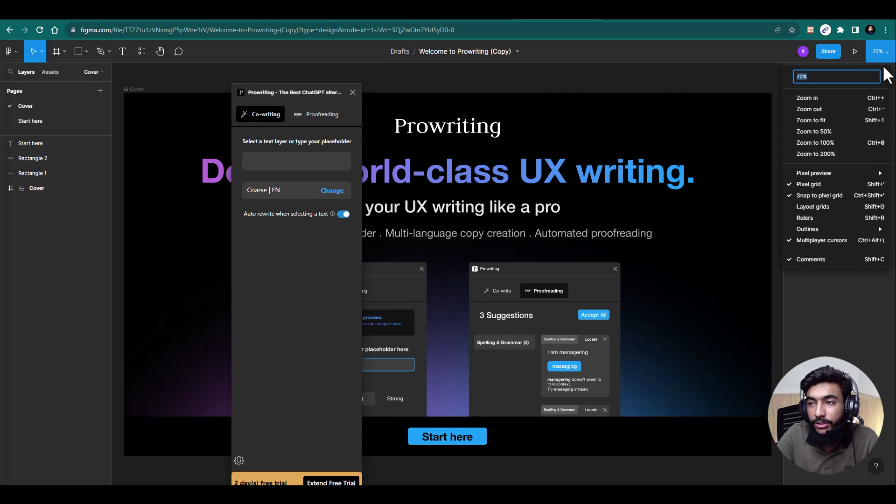
{"action": "left_click", "coordinate": [880, 110]}
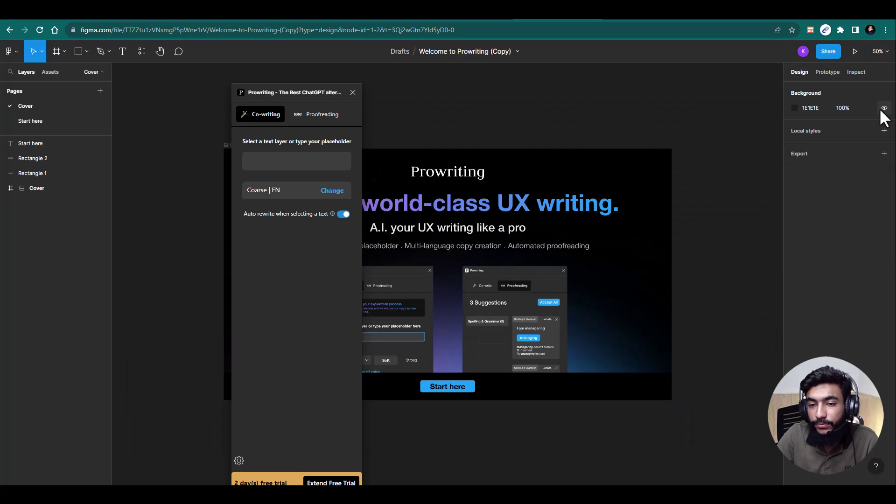
{"action": "left_click_drag", "start_coordinate": [175, 115], "coordinate": [735, 436]}
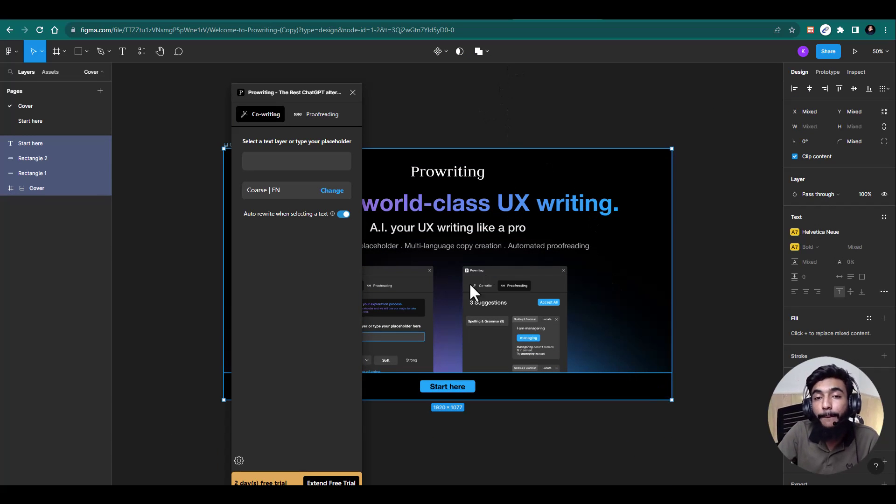
{"action": "left_click", "coordinate": [316, 122]}
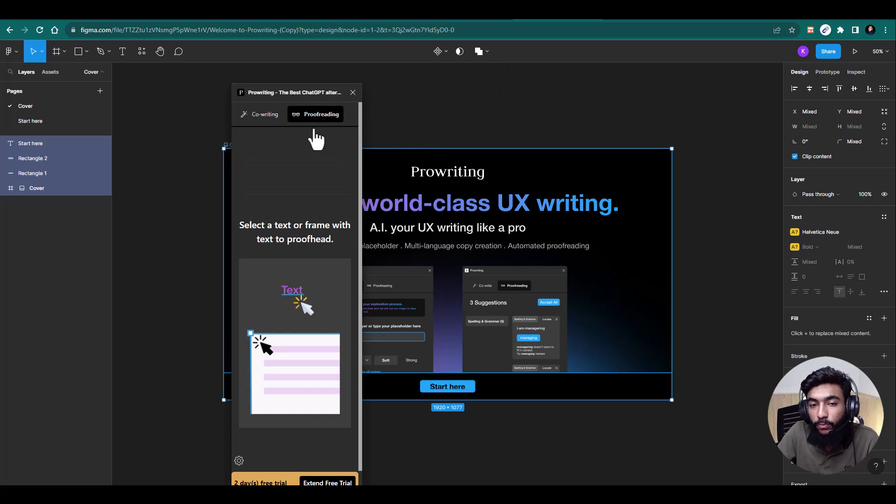
{"action": "key", "text": "Escape"}
{"action": "left_click_drag", "start_coordinate": [646, 385], "coordinate": [722, 460]}
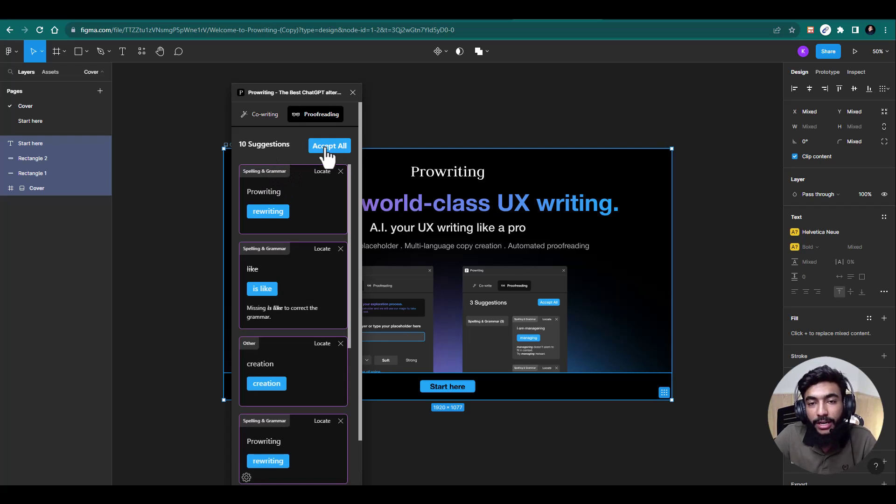
{"action": "left_click", "coordinate": [328, 147]}
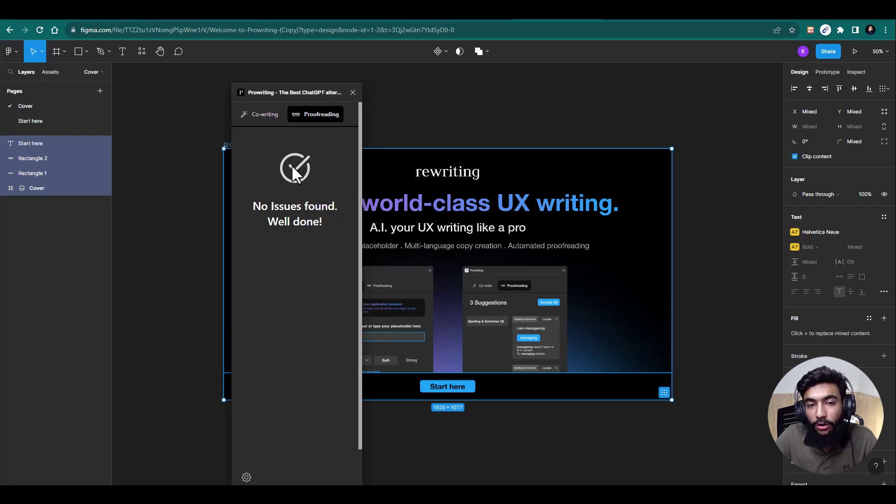
Load the Cover headline "Deliver world-class UX writing." into co-writing and dismiss the missing fonts dialog
{"action": "left_click", "coordinate": [254, 117]}
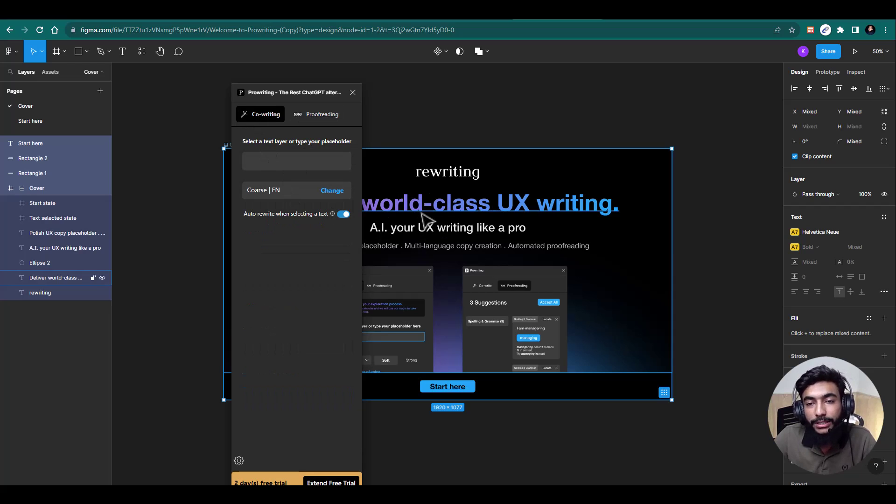
{"action": "double_click", "coordinate": [422, 205]}
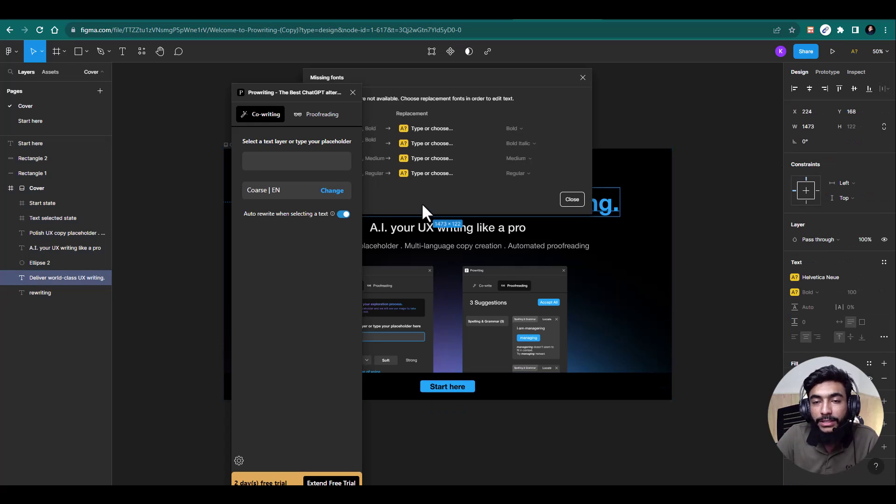
{"action": "left_click", "coordinate": [572, 200]}
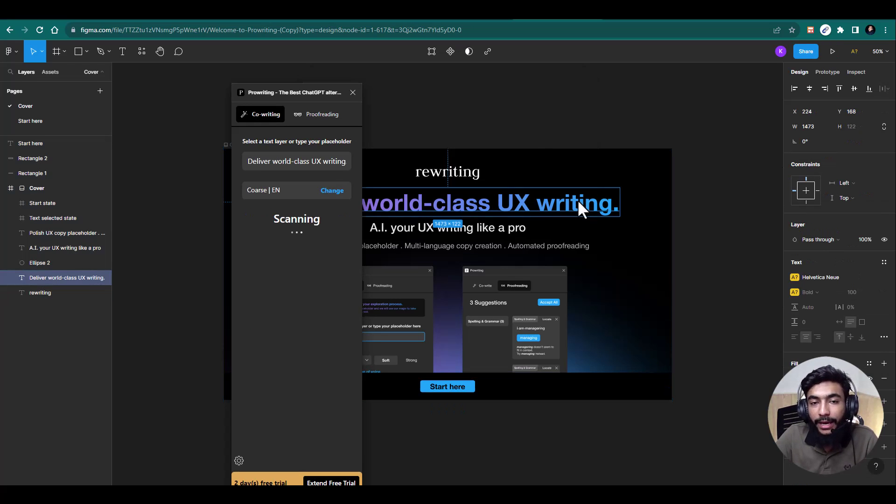
Rewrite the headline in a Cheerful tone at Soft strength and review the suggested rewrites
{"action": "left_click", "coordinate": [328, 196]}
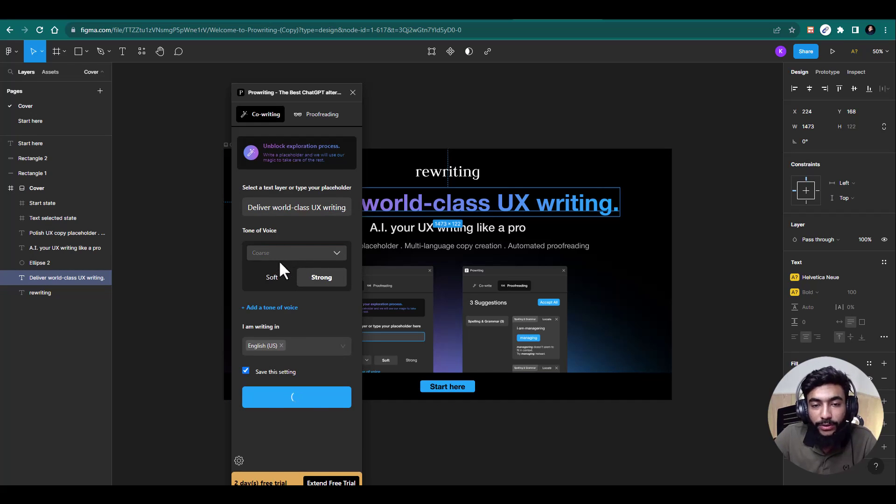
{"action": "left_click", "coordinate": [335, 196]}
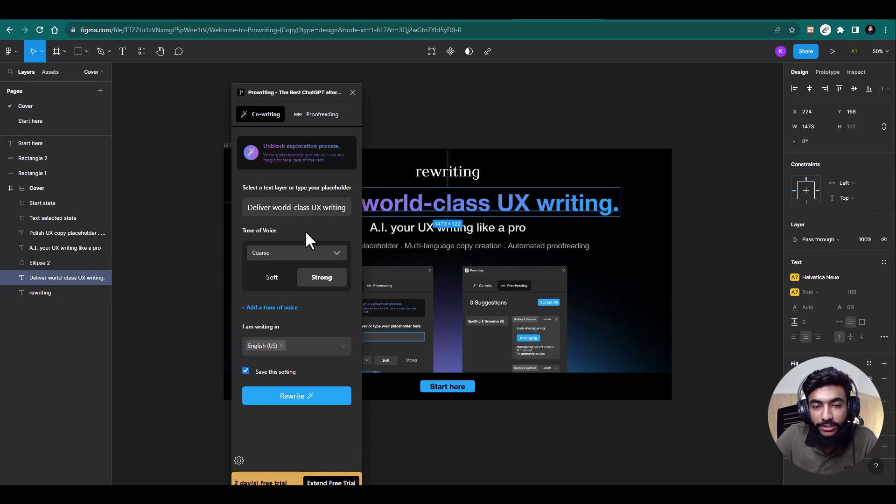
{"action": "left_click", "coordinate": [296, 254]}
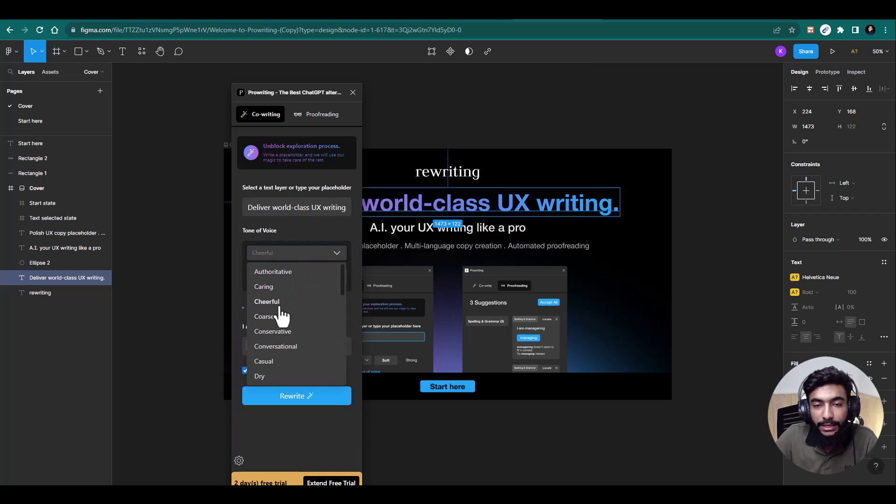
{"action": "left_click", "coordinate": [281, 306]}
{"action": "left_click", "coordinate": [283, 280]}
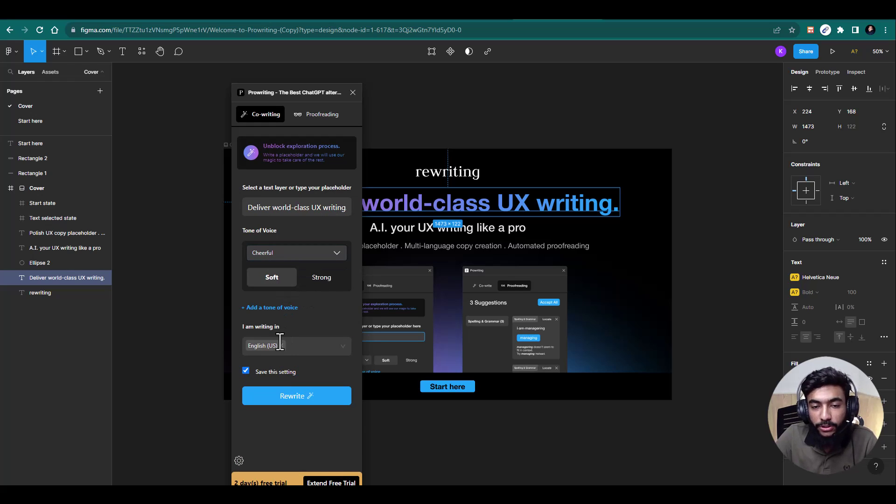
{"action": "left_click", "coordinate": [270, 398]}
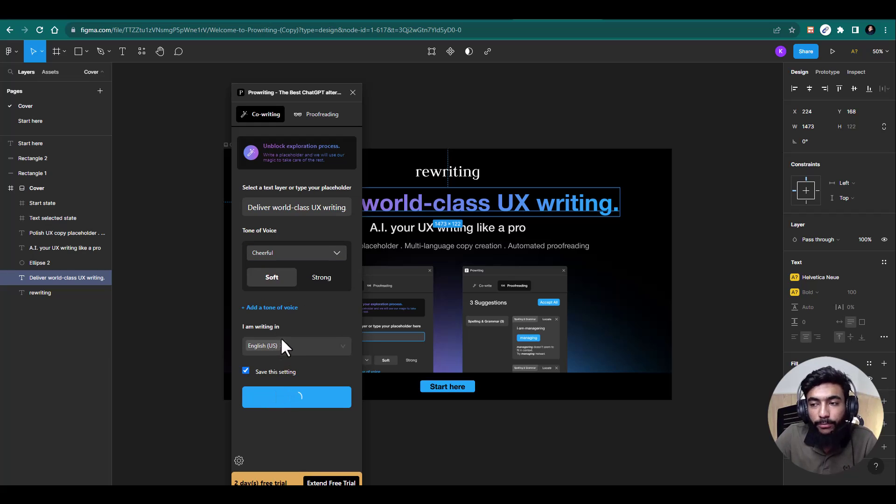
{"action": "scroll", "coordinate": [294, 315], "scroll_direction": "down", "scroll_amount": 2}
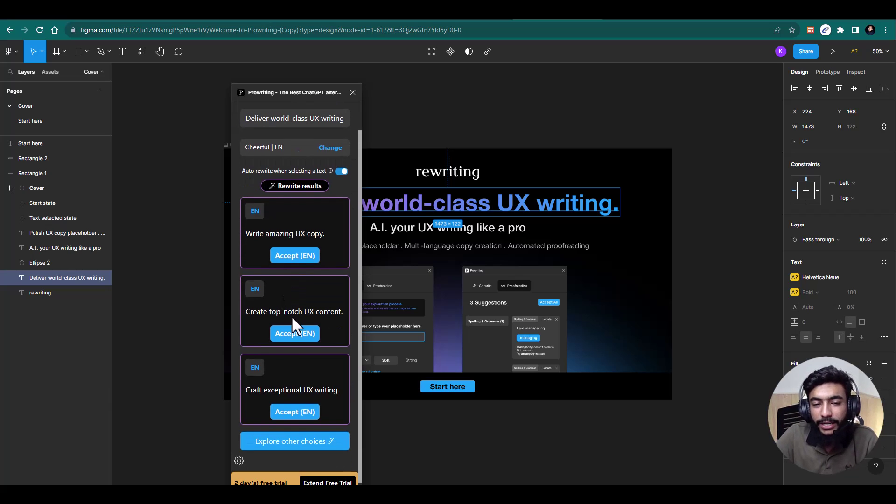
{"action": "scroll", "coordinate": [287, 371], "scroll_direction": "up", "scroll_amount": 1}
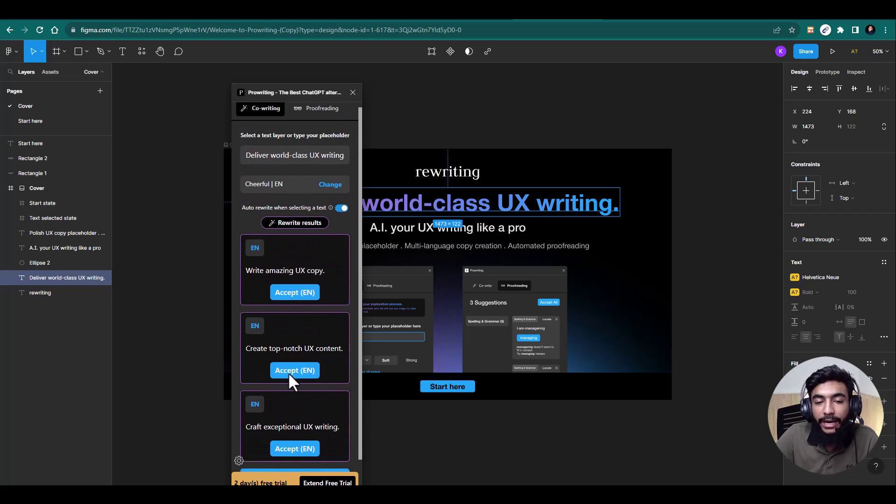
{"action": "scroll", "coordinate": [291, 380], "scroll_direction": "down", "scroll_amount": 1}
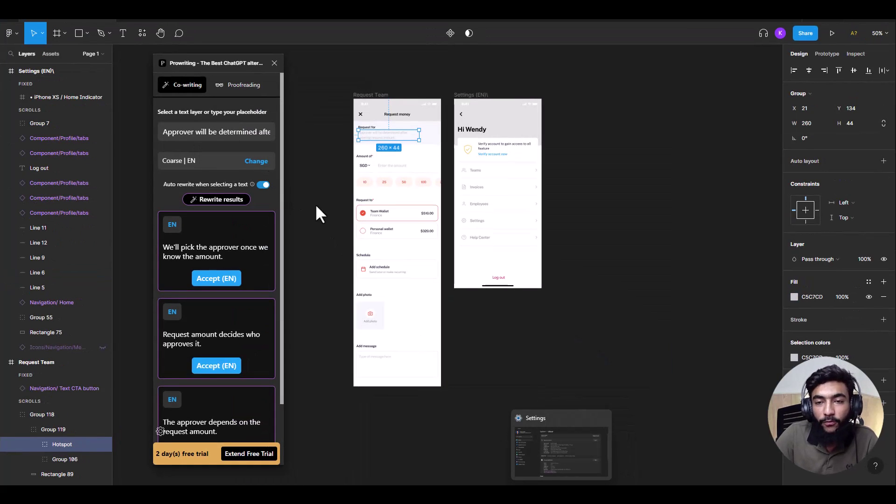
Try to proofread the Request Team and Settings (EN) frames together in the demo file
{"action": "left_click", "coordinate": [286, 234]}
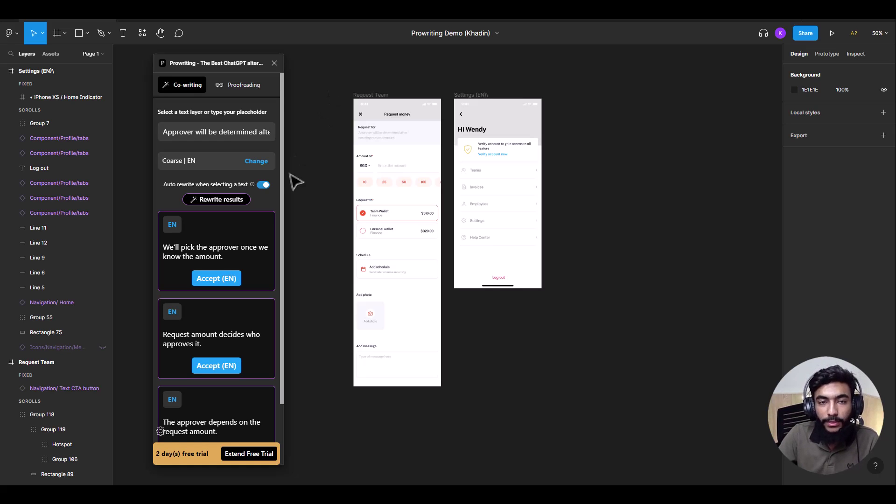
{"action": "left_click_drag", "start_coordinate": [303, 93], "coordinate": [613, 399]}
{"action": "left_click", "coordinate": [236, 84]}
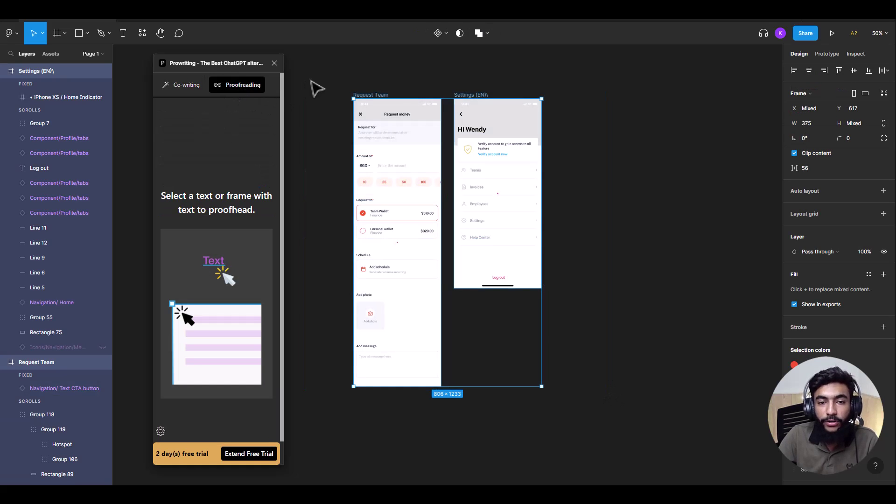
{"action": "left_click_drag", "start_coordinate": [322, 81], "coordinate": [592, 381]}
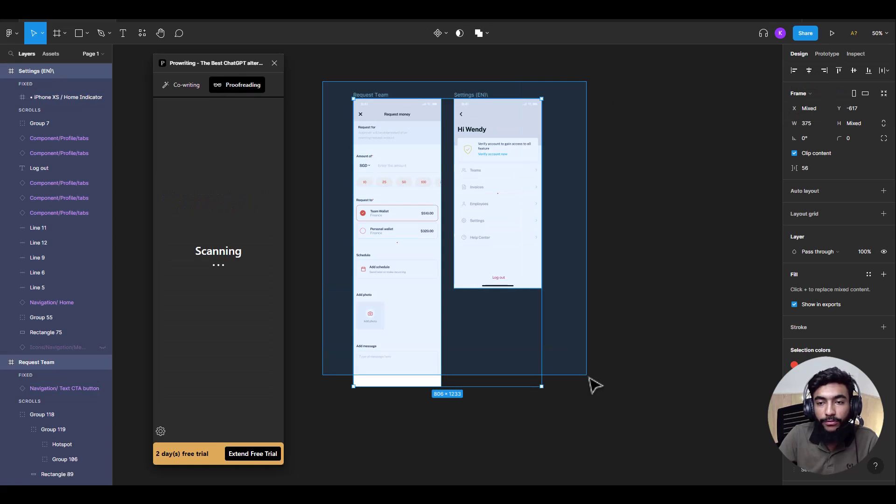
Close the Prowriting plugin and run it again from the PROWRITING.BIZ plugin search
{"action": "left_click", "coordinate": [275, 63]}
{"action": "left_click", "coordinate": [142, 32]}
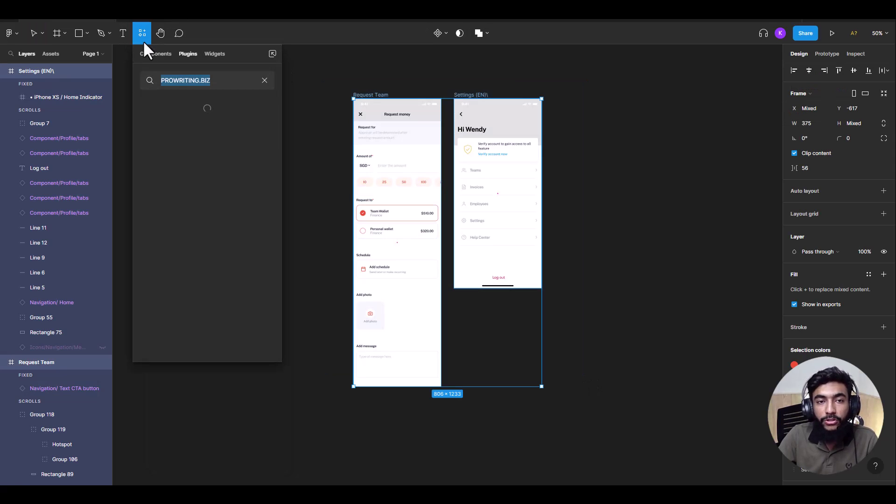
{"action": "left_click_drag", "start_coordinate": [211, 80], "coordinate": [165, 80]}
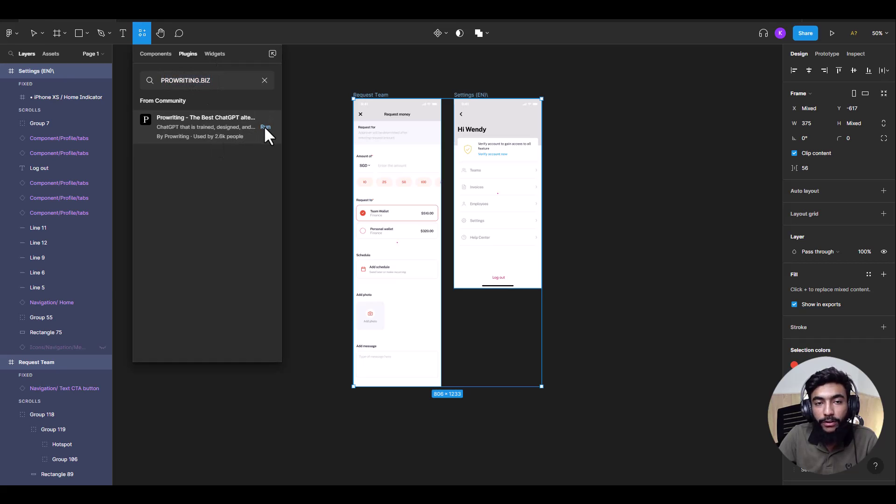
{"action": "left_click", "coordinate": [264, 127]}
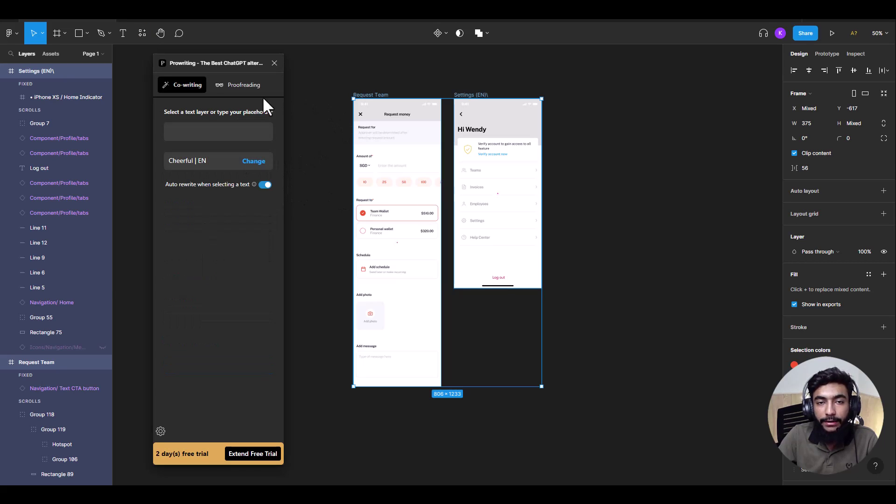
Proofread the Request Team and Settings (EN) frames, applying the "features" correction and accepting all the suggestions
{"action": "left_click", "coordinate": [252, 85]}
{"action": "left_click", "coordinate": [652, 318]}
{"action": "left_click_drag", "start_coordinate": [296, 84], "coordinate": [654, 359]}
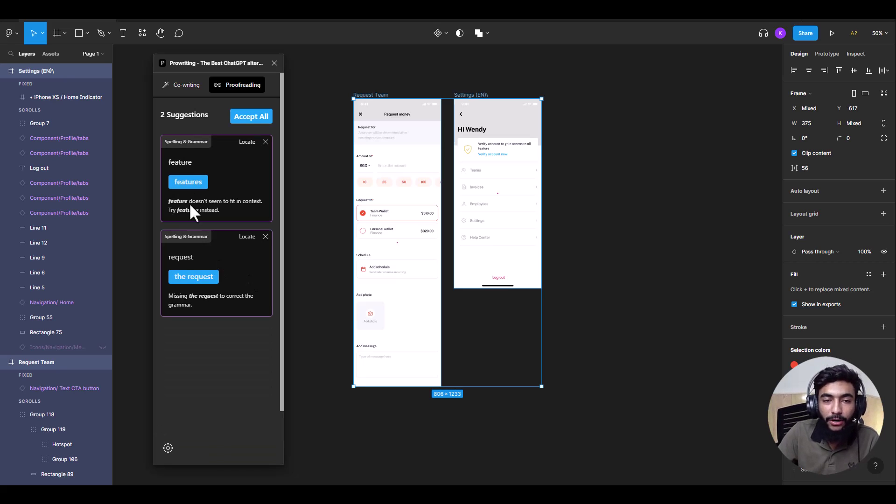
{"action": "left_click", "coordinate": [189, 183]}
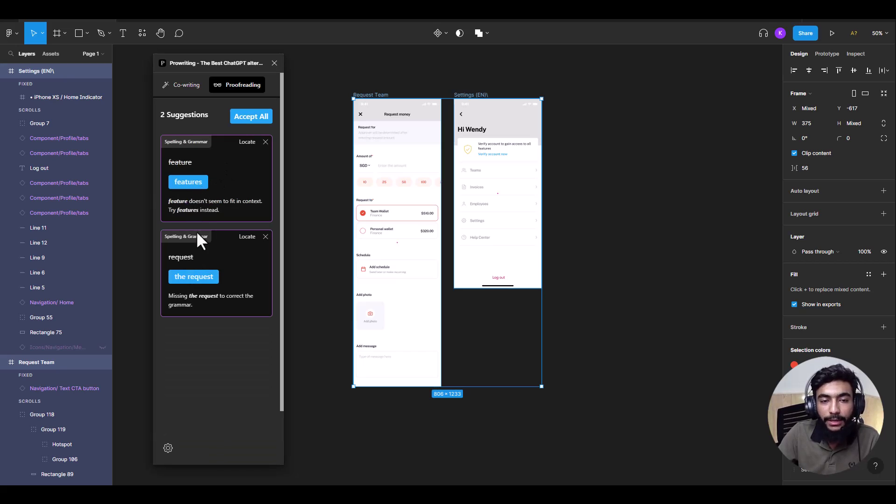
{"action": "left_click", "coordinate": [250, 117]}
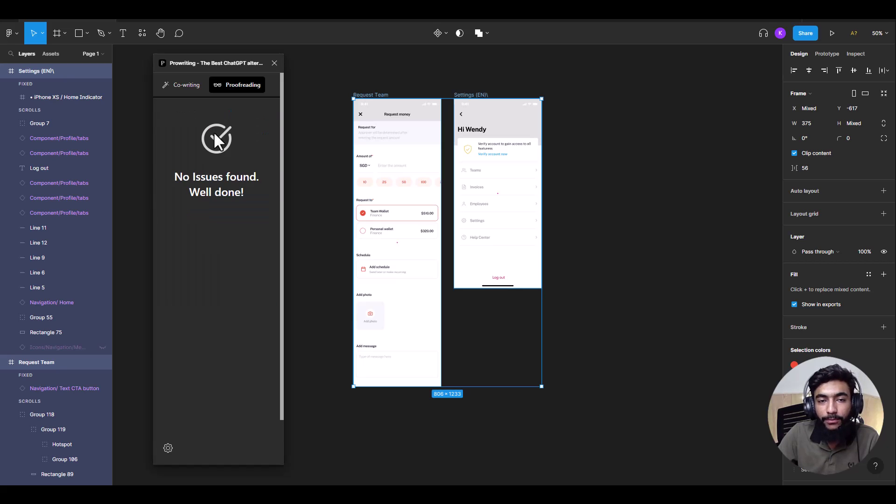
Load the approver note under "Request to" in the Request Team frame into co-writing
{"action": "left_click", "coordinate": [187, 91]}
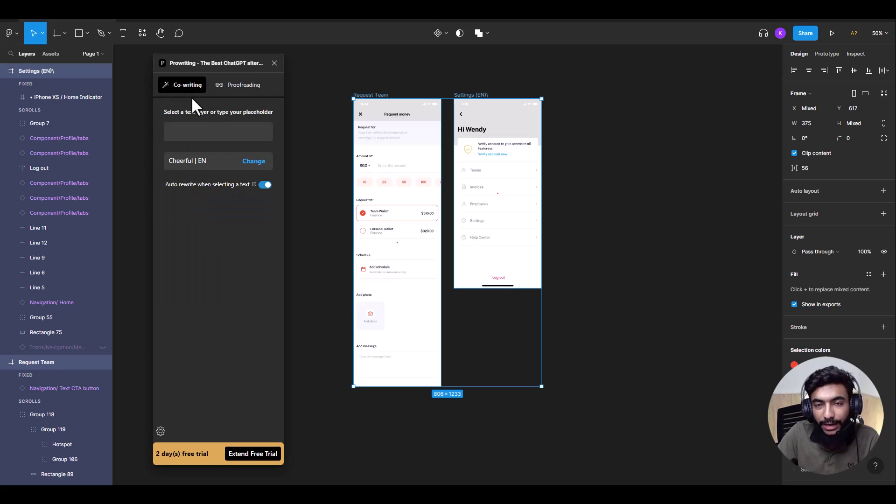
{"action": "left_click", "coordinate": [393, 148]}
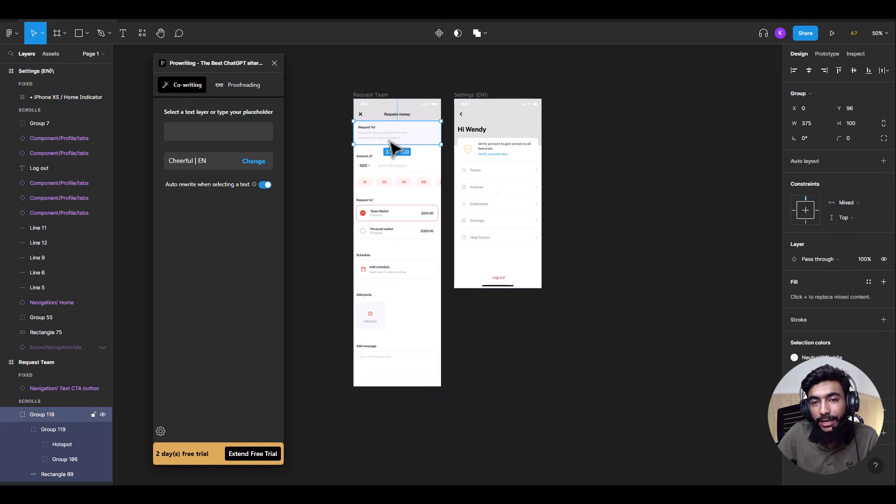
{"action": "left_click", "coordinate": [394, 146]}
{"action": "left_click", "coordinate": [393, 145]}
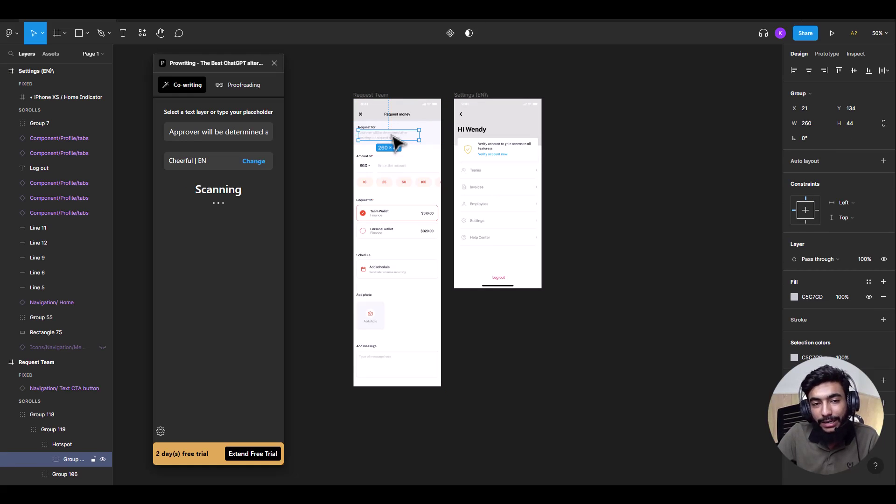
Set the tone of voice to Conversational and check the available writing languages, keeping English (US)
{"action": "left_click", "coordinate": [252, 162]}
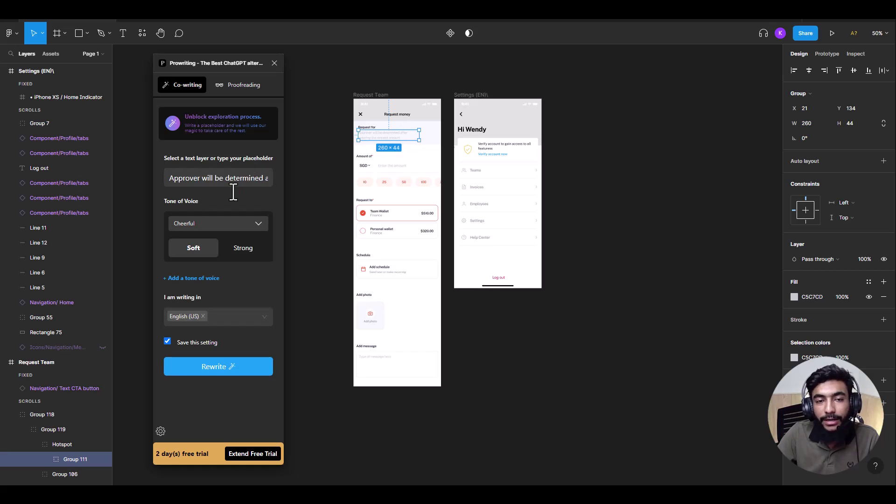
{"action": "left_click", "coordinate": [198, 229]}
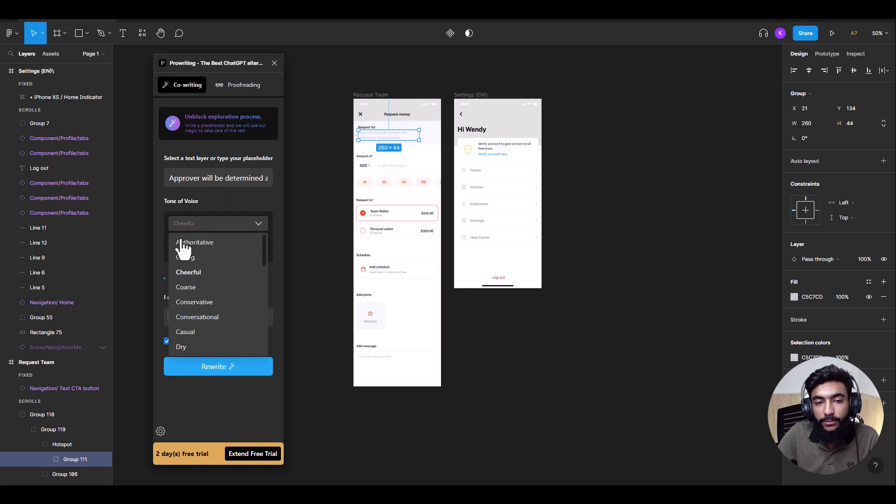
{"action": "left_click", "coordinate": [204, 319]}
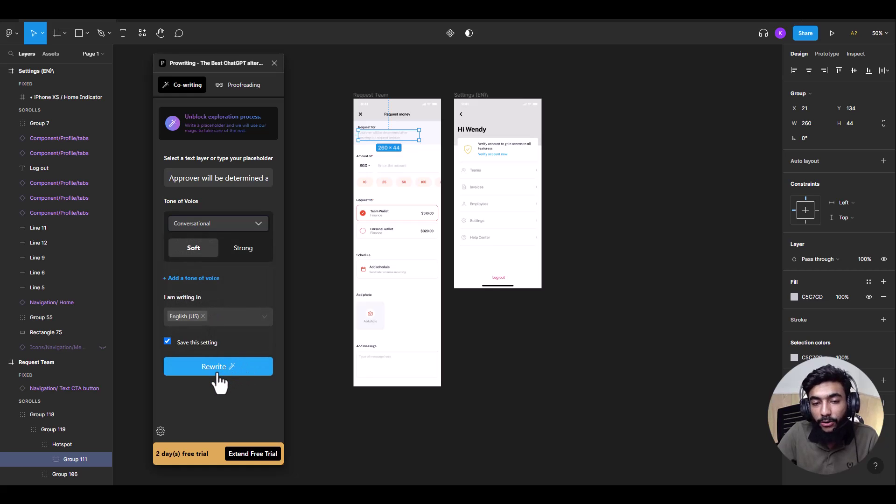
{"action": "left_click", "coordinate": [236, 321]}
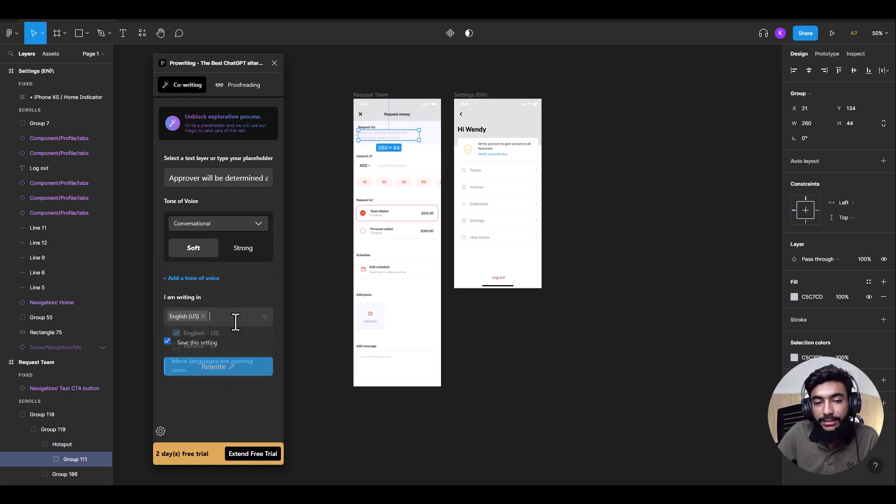
{"action": "left_click", "coordinate": [248, 288]}
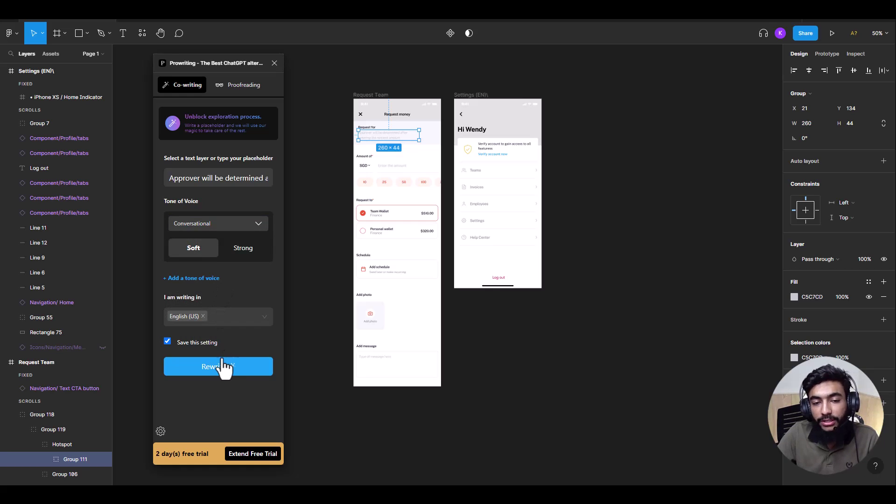
Rewrite the approver note with these settings and explore other choices for it
{"action": "left_click", "coordinate": [224, 370]}
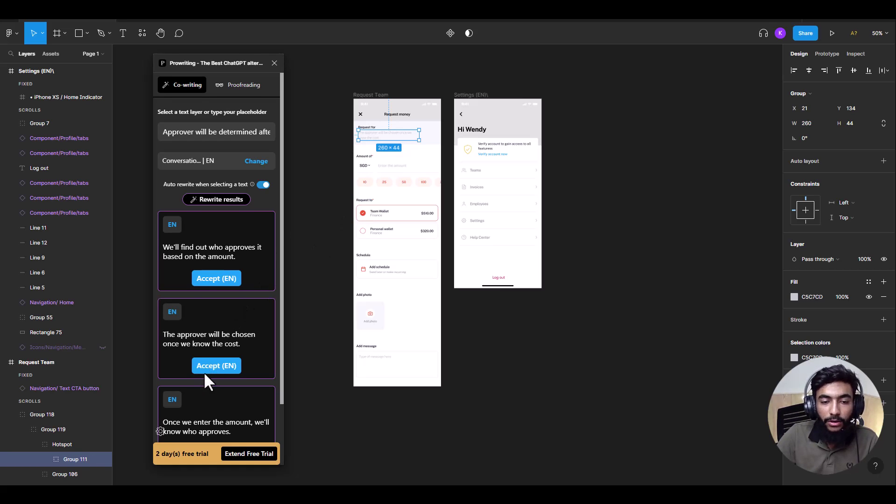
{"action": "scroll", "coordinate": [206, 373], "scroll_direction": "down", "scroll_amount": 2}
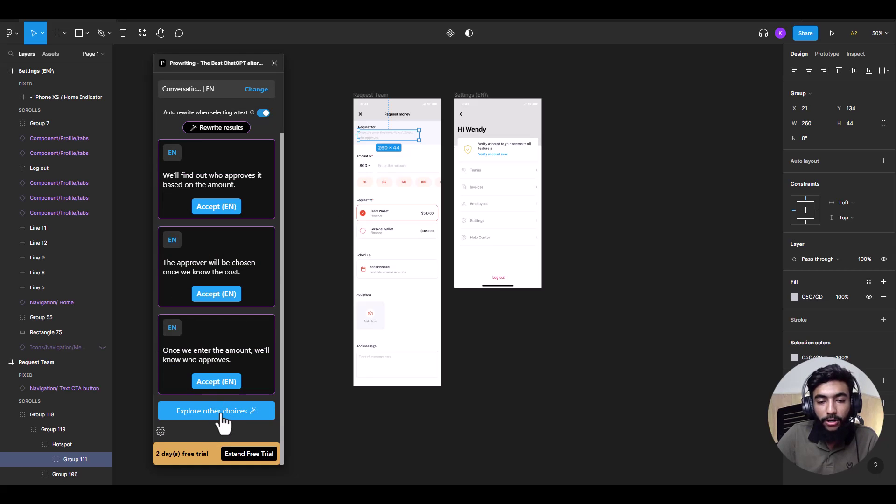
{"action": "left_click", "coordinate": [220, 413]}
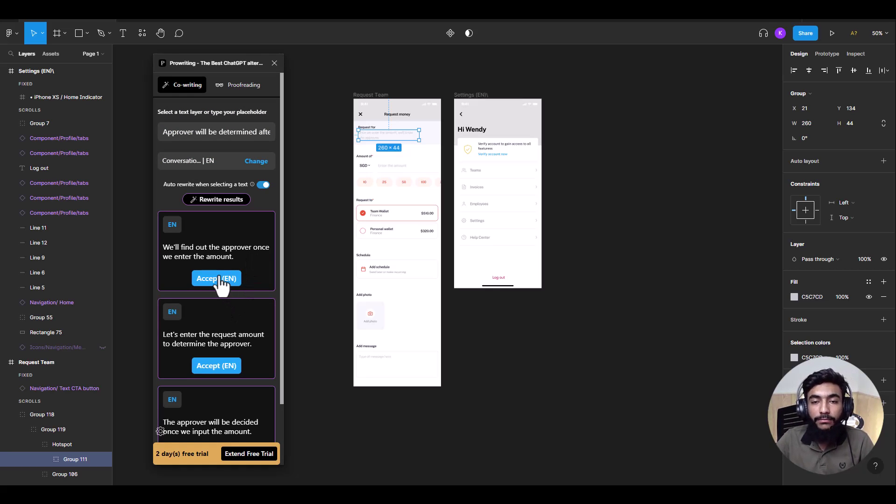
Load the "Verify account to gain access" text from the Settings (EN) frame's nested groups into co-writing
{"action": "left_click", "coordinate": [513, 154]}
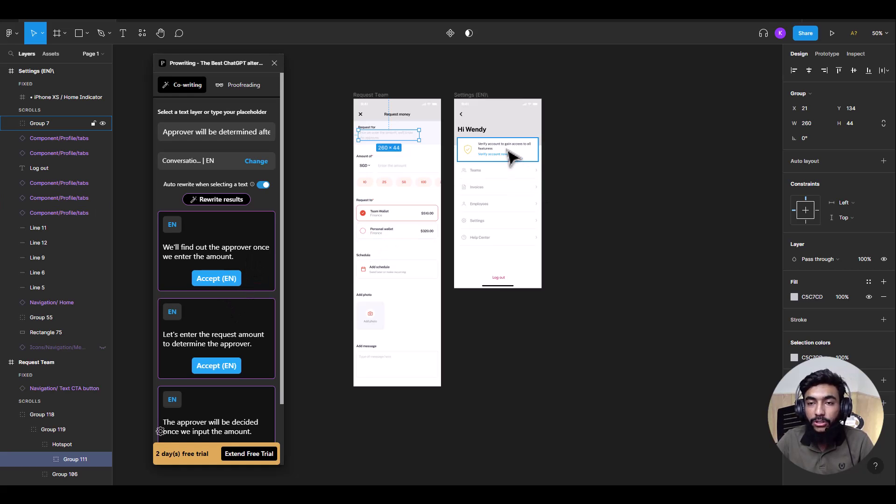
{"action": "double_click", "coordinate": [486, 150]}
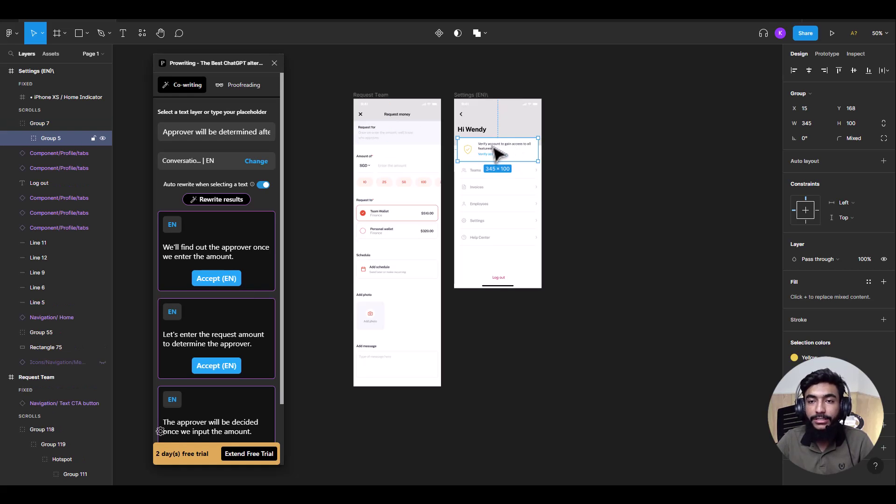
{"action": "double_click", "coordinate": [497, 154]}
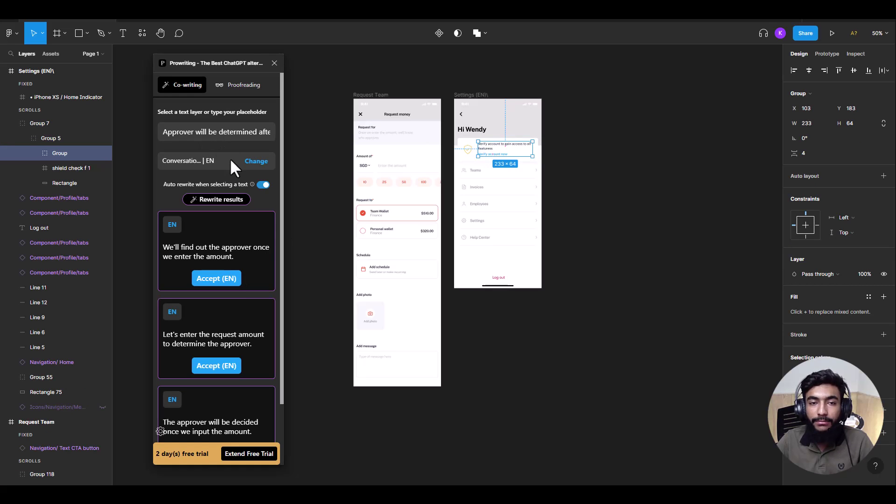
{"action": "double_click", "coordinate": [499, 148]}
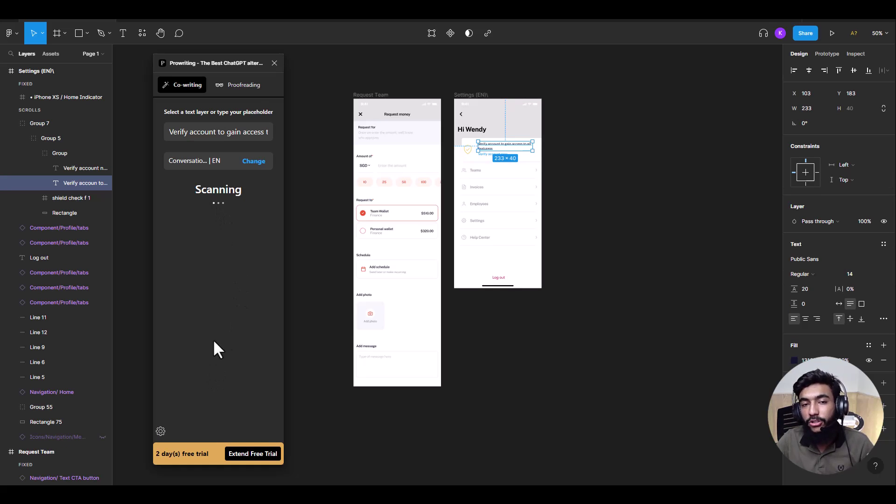
View the Prowriting plan settings, follow the free trial extension to its Slack community invite, and return to the extension page
{"action": "left_click", "coordinate": [160, 431]}
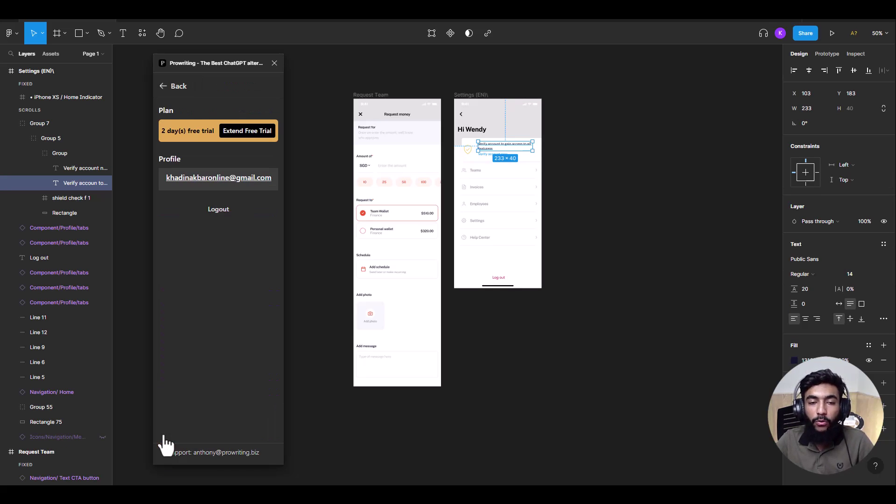
{"action": "left_click", "coordinate": [267, 145]}
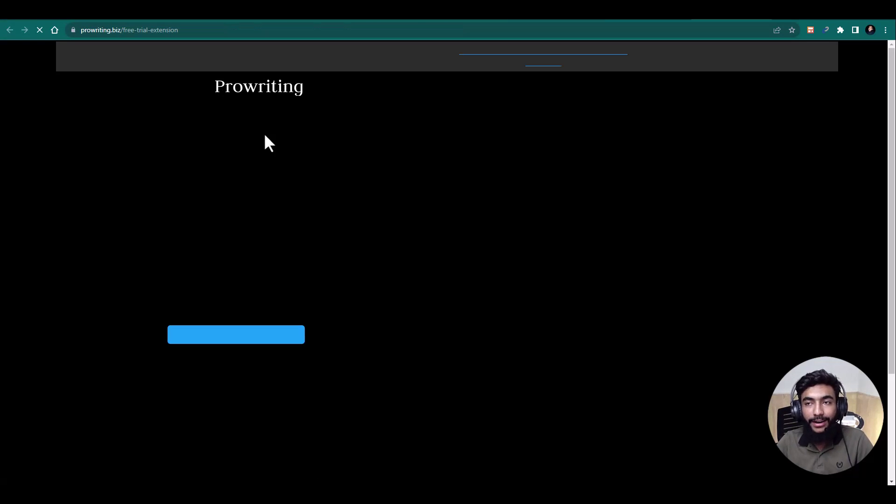
{"action": "left_click", "coordinate": [257, 352]}
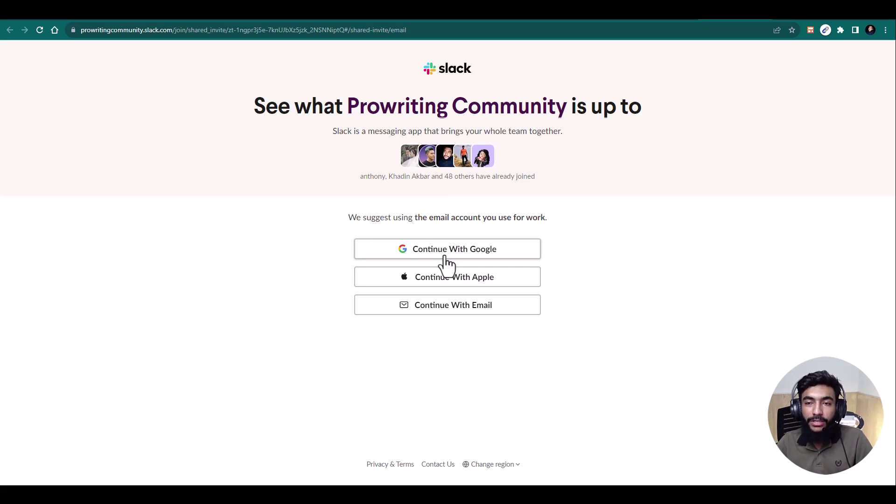
{"action": "left_click", "coordinate": [651, 18]}
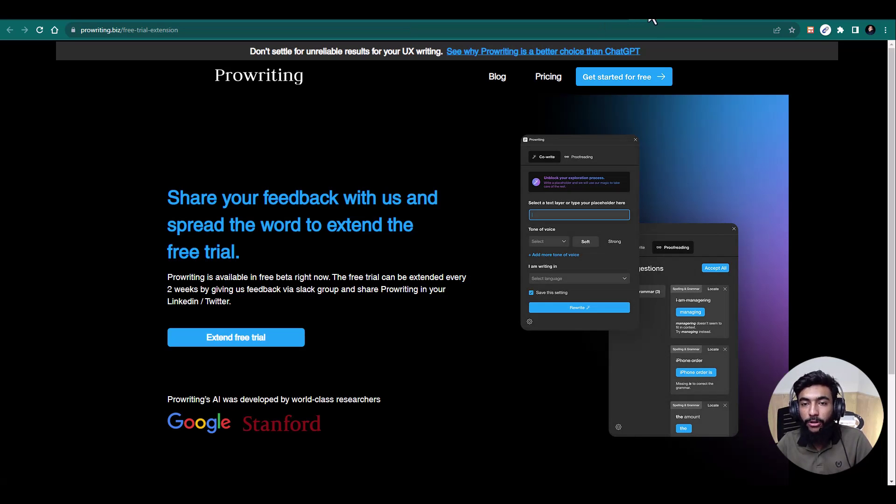
Examine the monthly and yearly per-seat prices on the Prowriting website's pricing page, including their USD equivalents
{"action": "left_click", "coordinate": [544, 82]}
{"action": "left_click", "coordinate": [543, 83]}
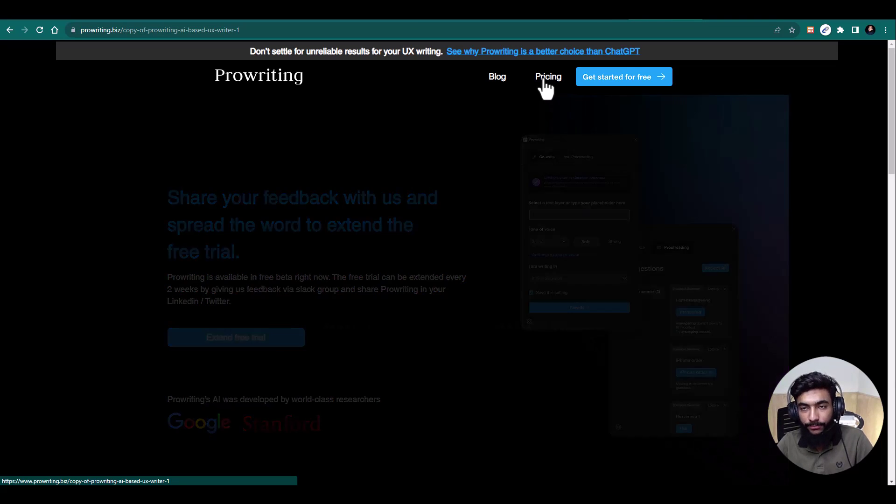
{"action": "scroll", "coordinate": [416, 222], "scroll_direction": "down", "scroll_amount": 10}
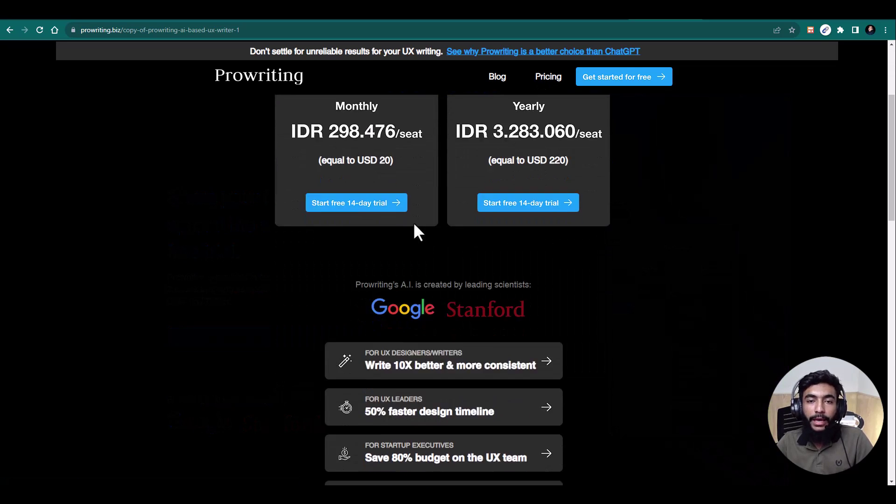
{"action": "scroll", "coordinate": [413, 220], "scroll_direction": "up", "scroll_amount": 10}
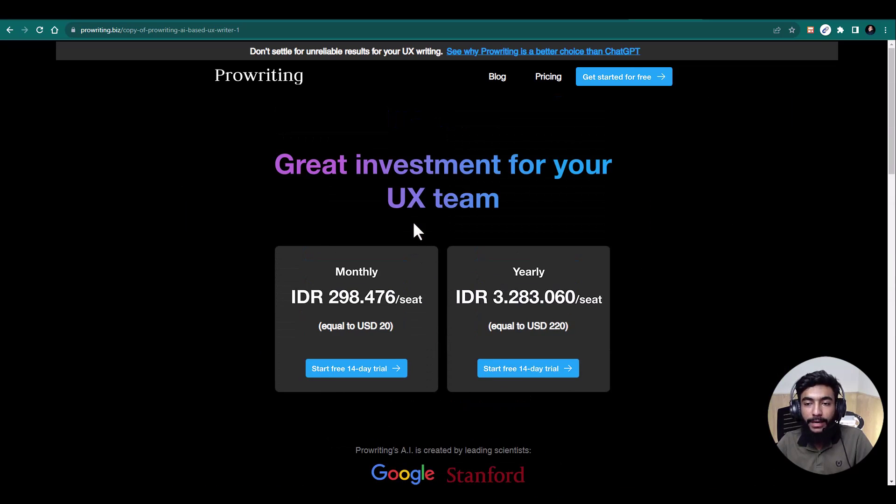
{"action": "scroll", "coordinate": [413, 220], "scroll_direction": "down", "scroll_amount": 3}
{"action": "scroll", "coordinate": [538, 211], "scroll_direction": "up", "scroll_amount": 1}
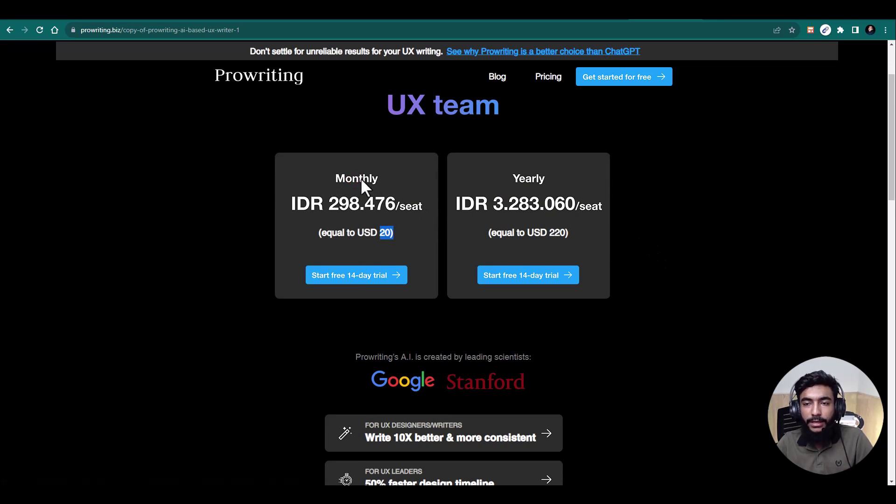
{"action": "left_click_drag", "start_coordinate": [556, 232], "coordinate": [547, 232]}
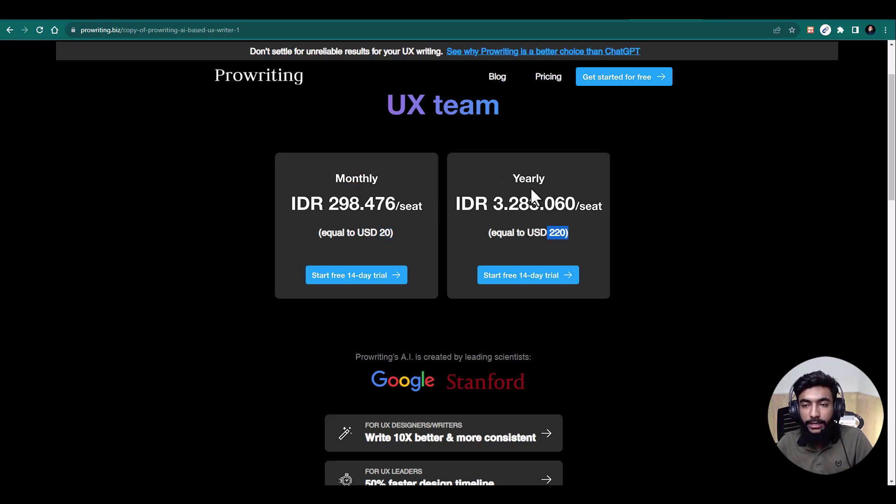
Look through the benefits and testimonials on the pricing page, and check where the monthly plan's free 14-day trial link leads
{"action": "scroll", "coordinate": [671, 259], "scroll_direction": "down", "scroll_amount": 10}
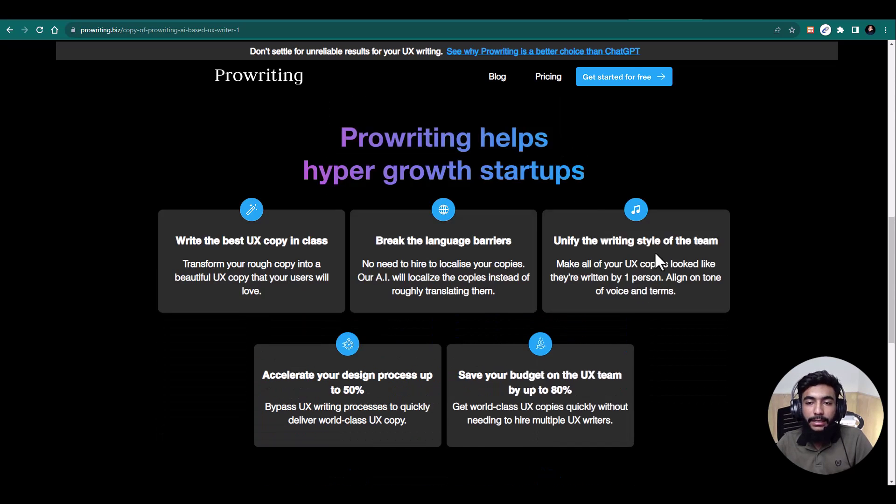
{"action": "scroll", "coordinate": [654, 251], "scroll_direction": "down", "scroll_amount": 10}
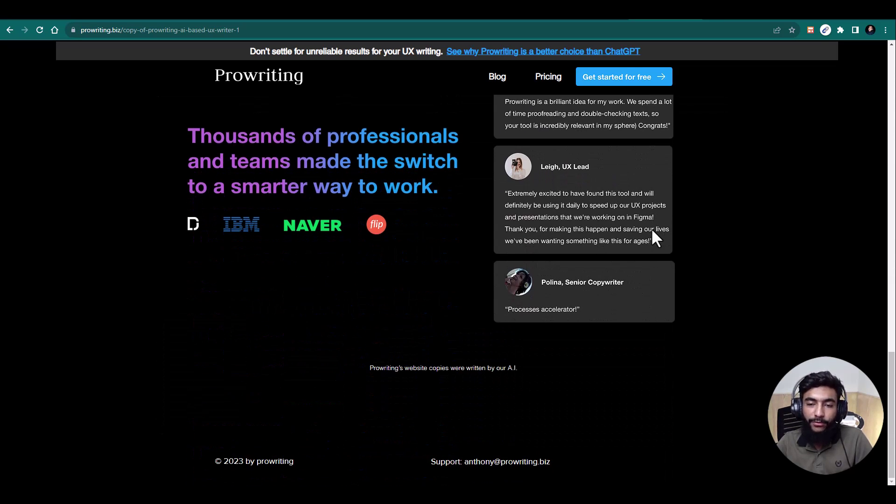
{"action": "scroll", "coordinate": [651, 227], "scroll_direction": "up", "scroll_amount": 15}
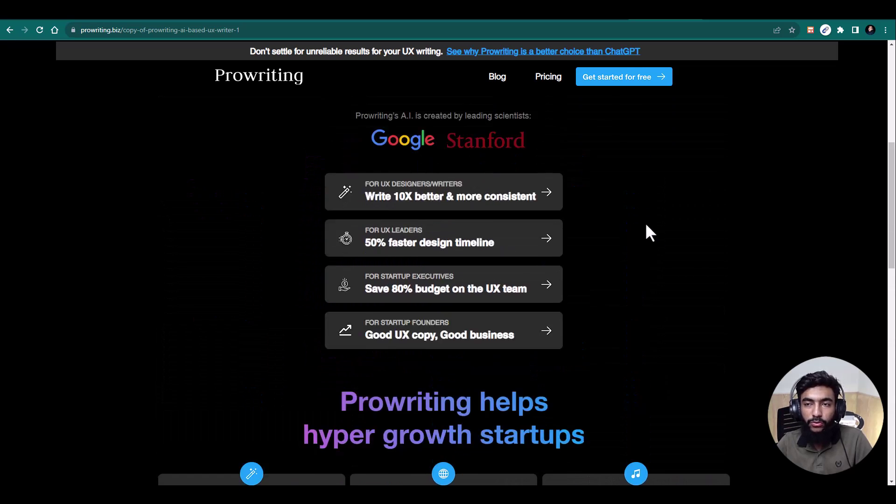
{"action": "scroll", "coordinate": [645, 141], "scroll_direction": "up", "scroll_amount": 3}
{"action": "scroll", "coordinate": [638, 145], "scroll_direction": "down", "scroll_amount": 3}
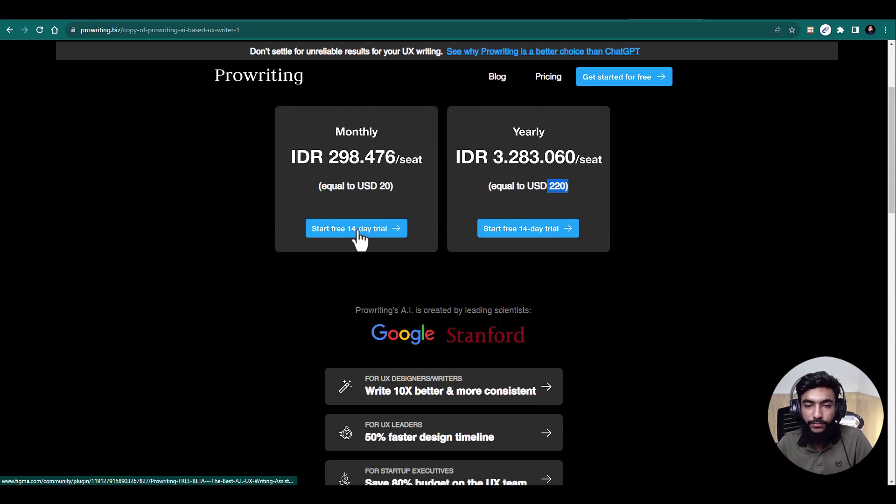
{"action": "left_click", "coordinate": [360, 240]}
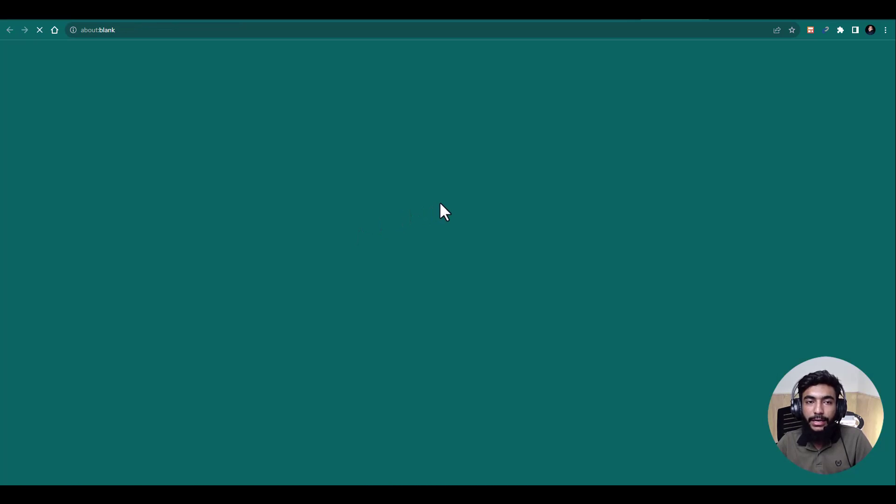
{"action": "left_click", "coordinate": [595, 19]}
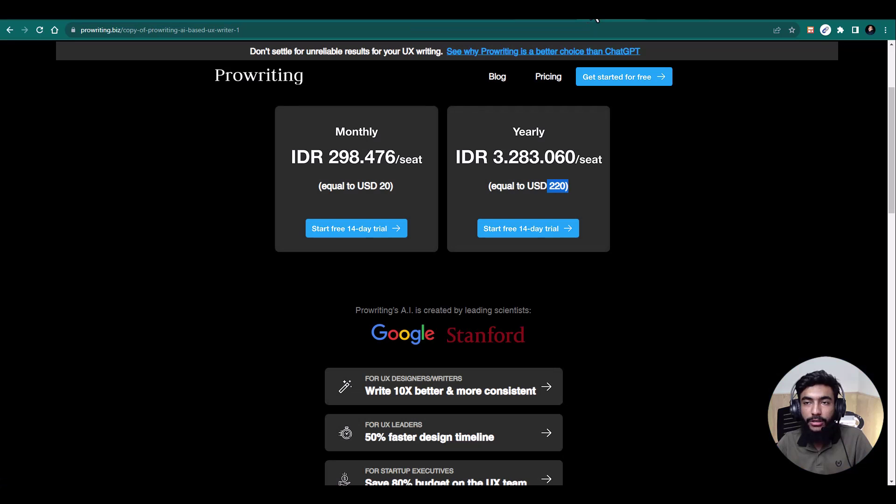
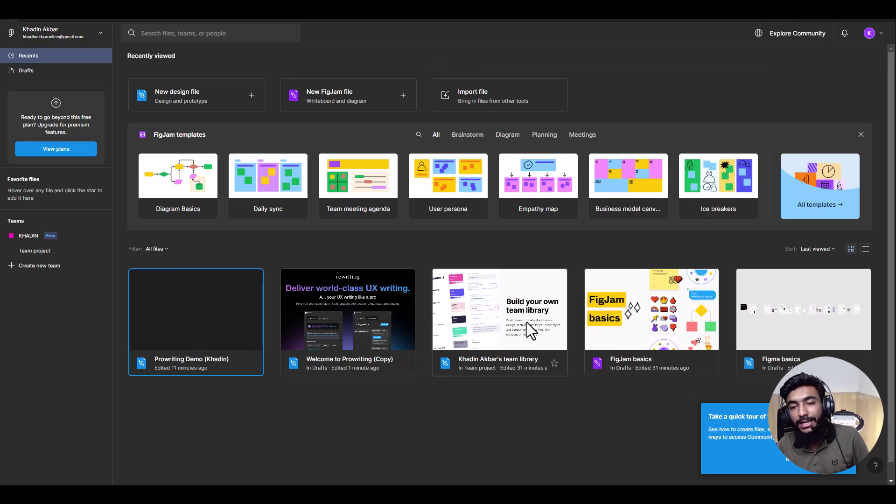
Switch to Figma, open the team library file from the recently viewed files, and select frames 01 to 11
{"action": "left_click", "coordinate": [518, 299]}
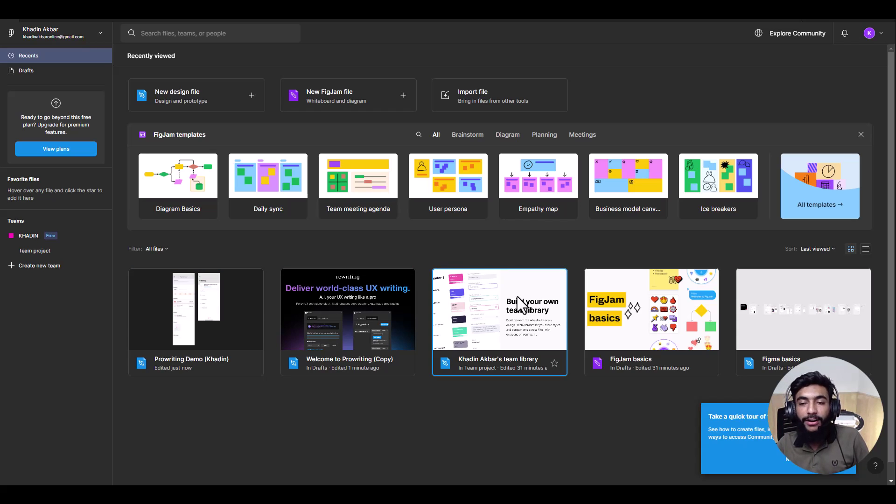
{"action": "double_click", "coordinate": [518, 300]}
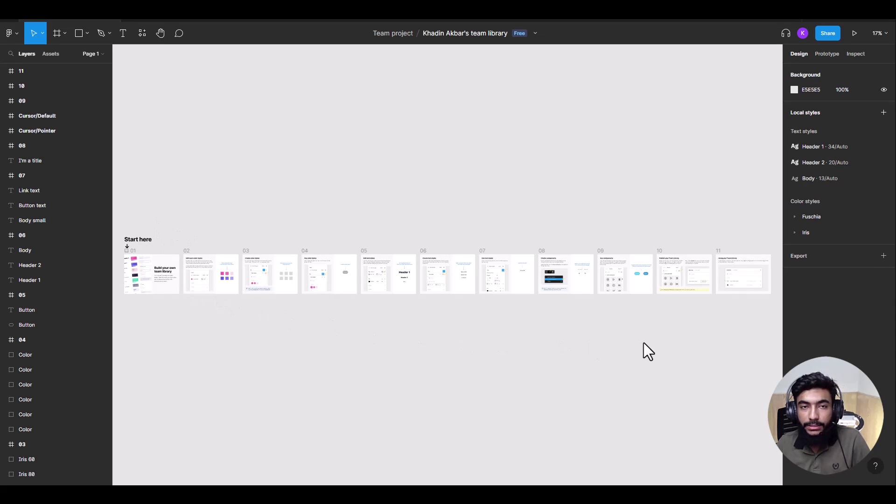
{"action": "left_click_drag", "start_coordinate": [154, 218], "coordinate": [749, 314]}
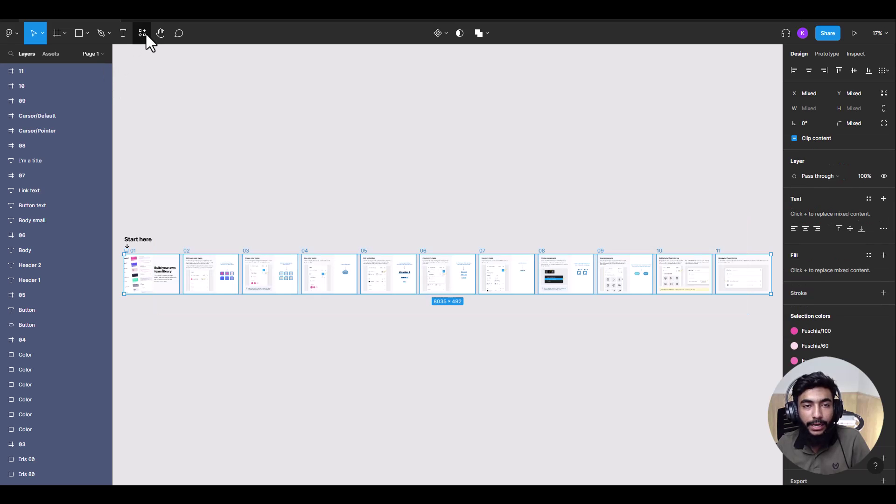
Run the Prowriting plugin, place its window clear of the designs, and start proofreading the text of frames 01 to 11
{"action": "left_click", "coordinate": [143, 34]}
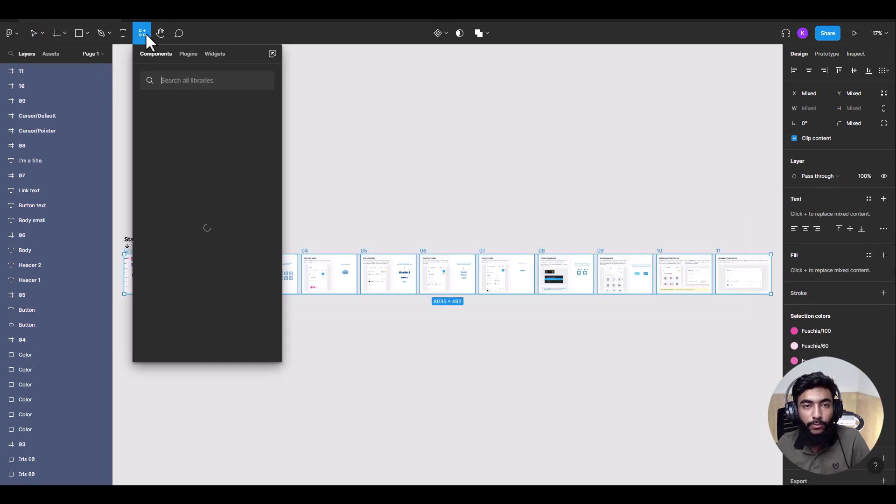
{"action": "left_click", "coordinate": [188, 54]}
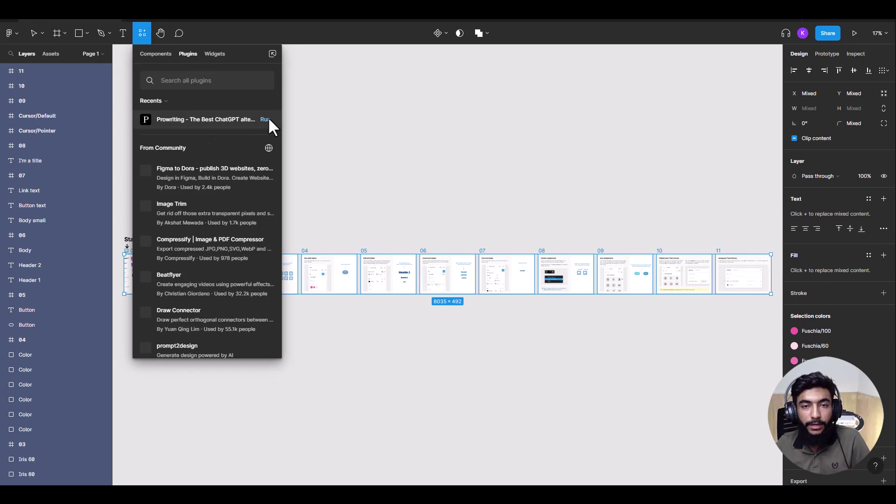
{"action": "key", "text": "Escape"}
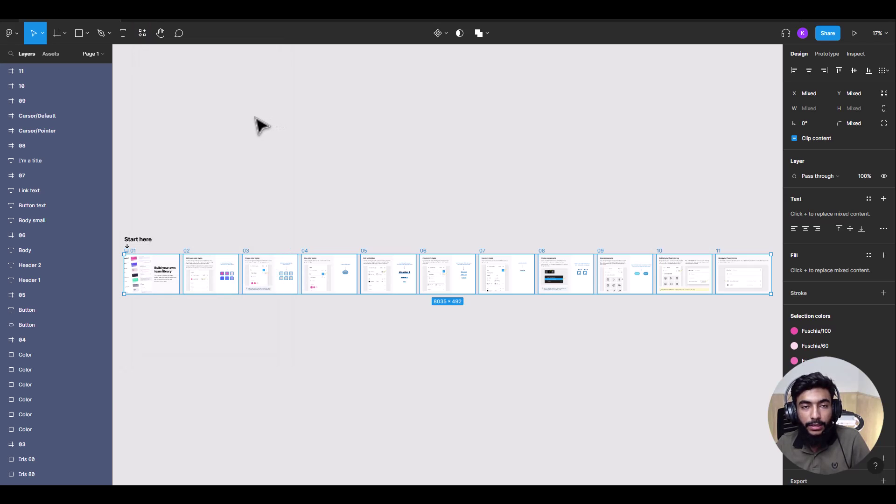
{"action": "key", "text": "ctrl+alt+p"}
{"action": "left_click_drag", "start_coordinate": [196, 74], "coordinate": [56, 83]}
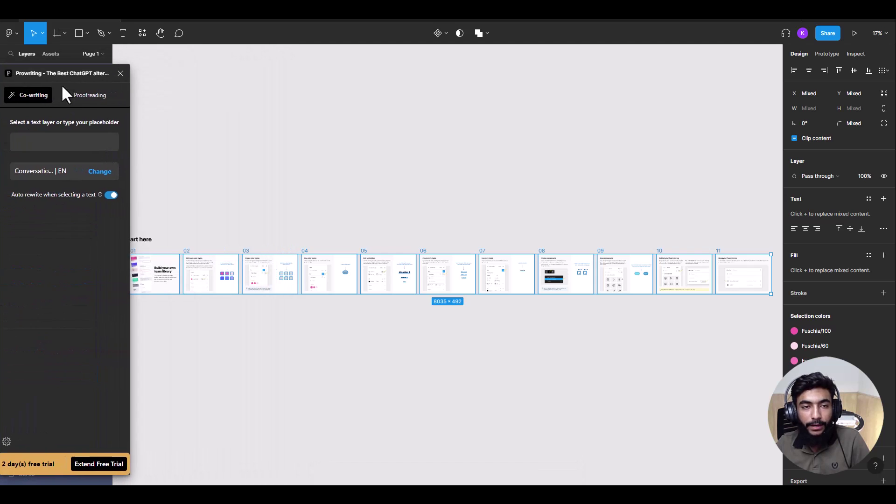
{"action": "left_click", "coordinate": [88, 95]}
{"action": "left_click_drag", "start_coordinate": [159, 201], "coordinate": [742, 311]}
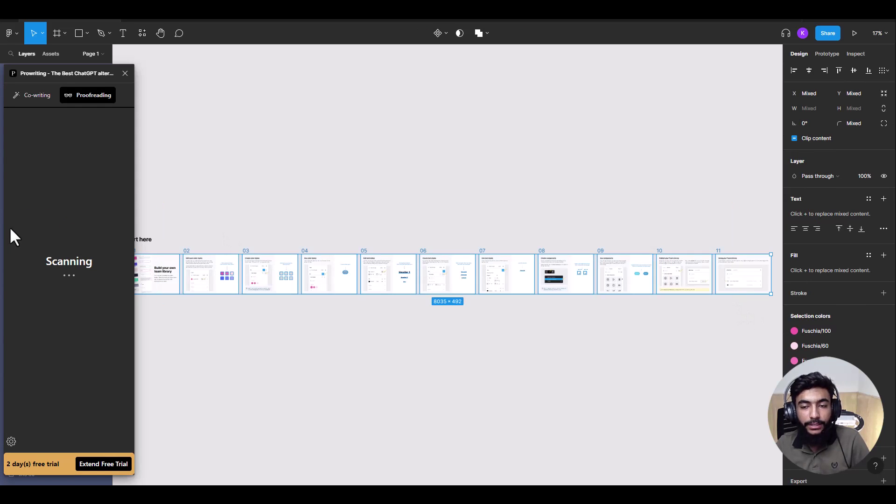